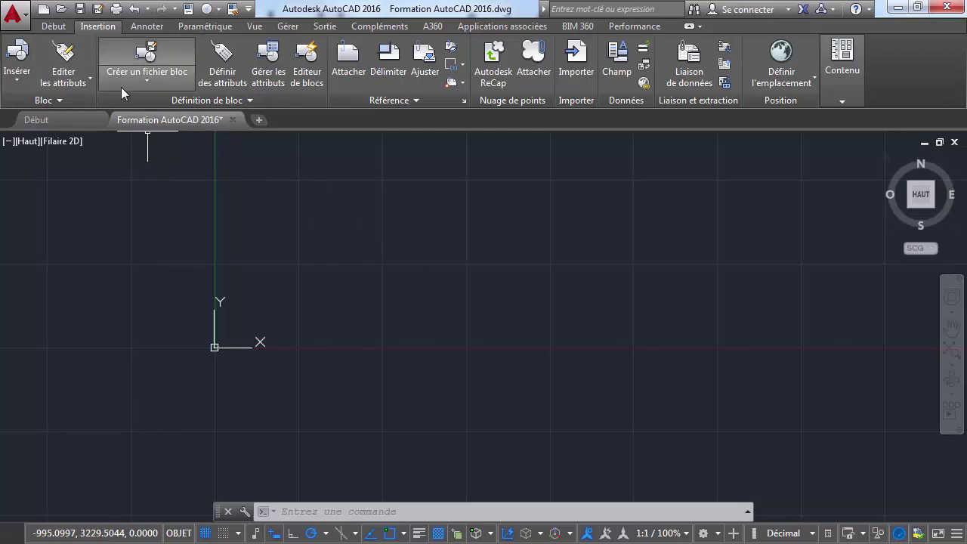
# Step: Insert the block Bloc Formation AutoCAD 2016 just up and to the right of the drawing origin
pyautogui.click(16, 76)
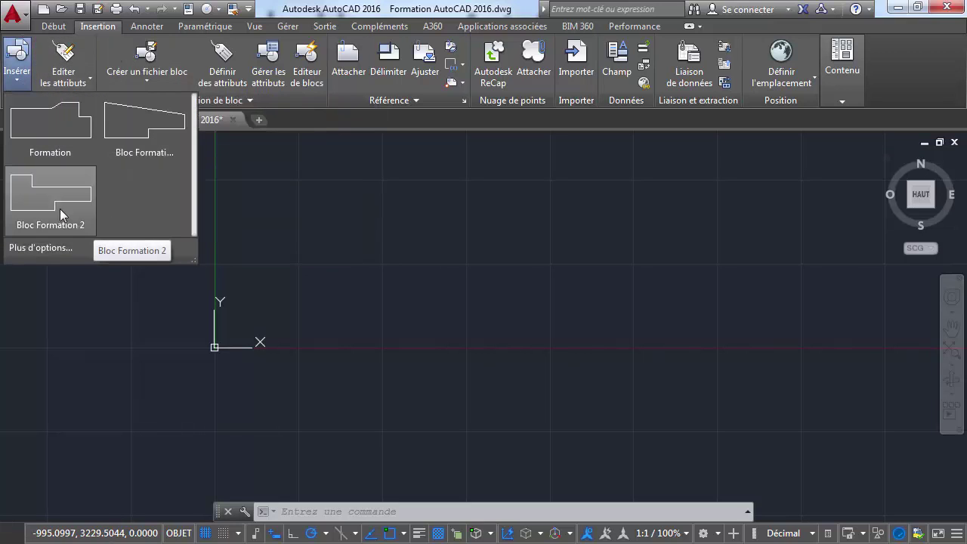
pyautogui.click(147, 153)
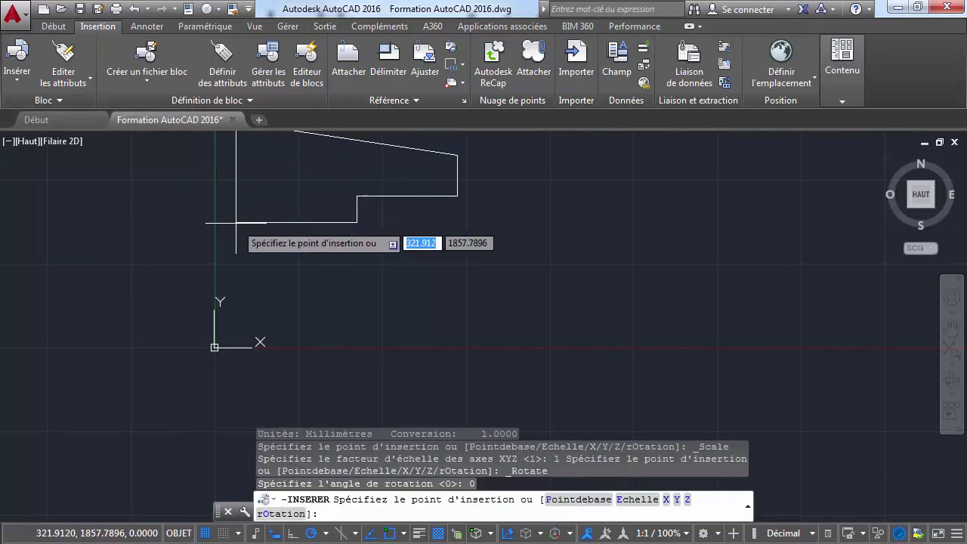
pyautogui.click(270, 313)
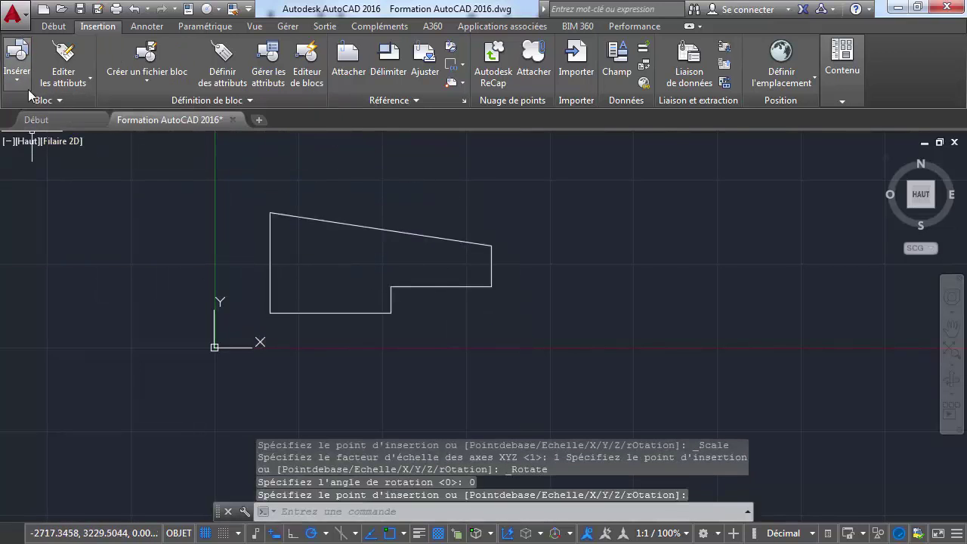
# Step: Insert the block Bloc Formation 2 beside the first block, on its right
pyautogui.click(16, 68)
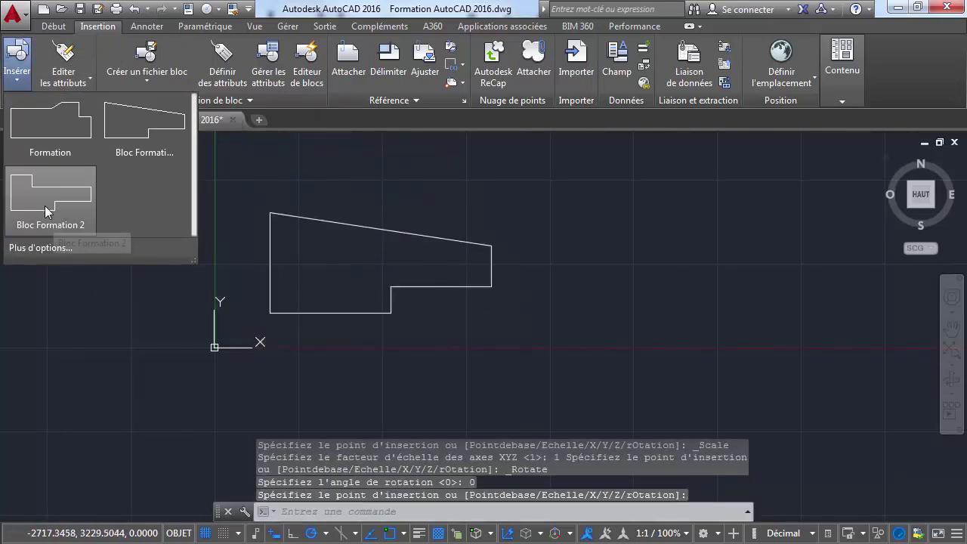
pyautogui.click(53, 215)
pyautogui.click(566, 310)
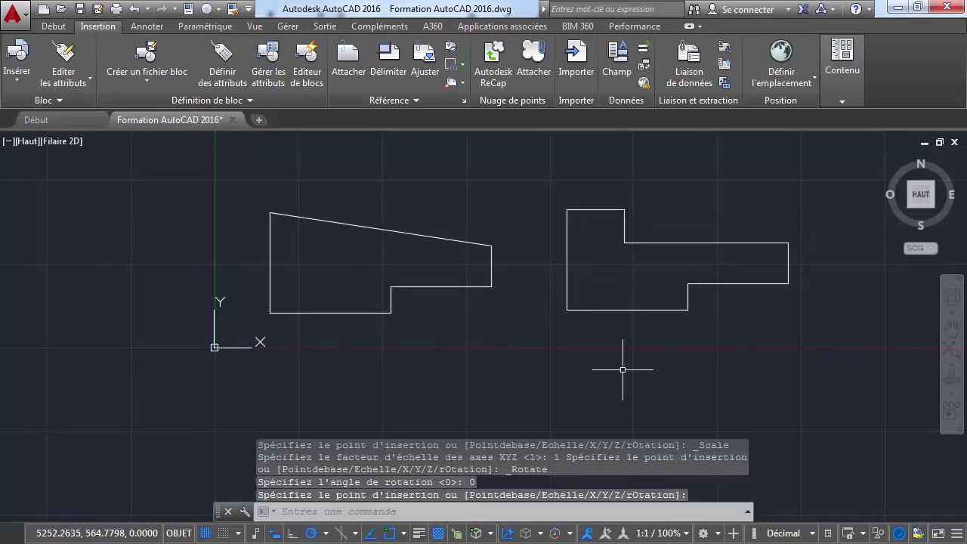
pyautogui.press('Escape')
pyautogui.press('Escape')
pyautogui.press('Escape')
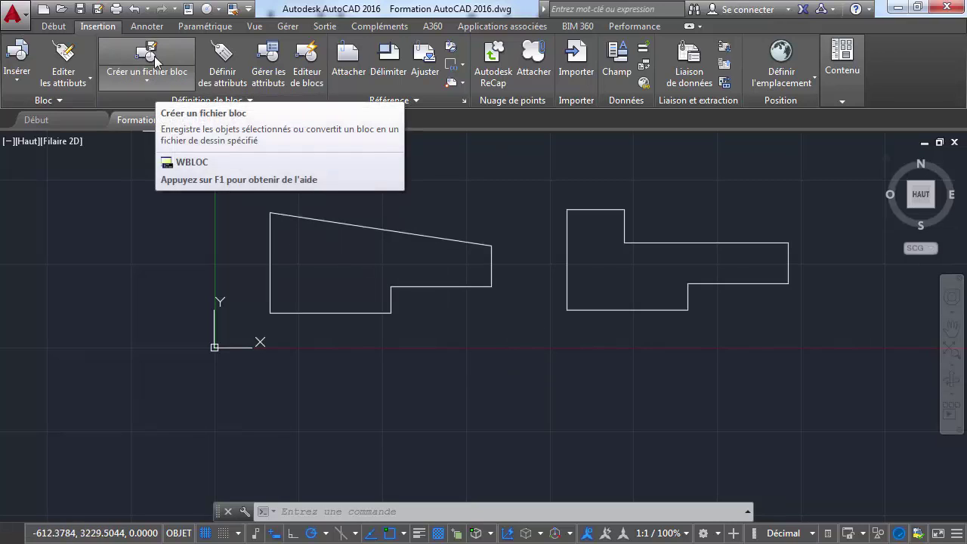
# Step: Start creating a block file with the existing block Bloc Formation AutoCAD 2016 as its source
pyautogui.click(154, 56)
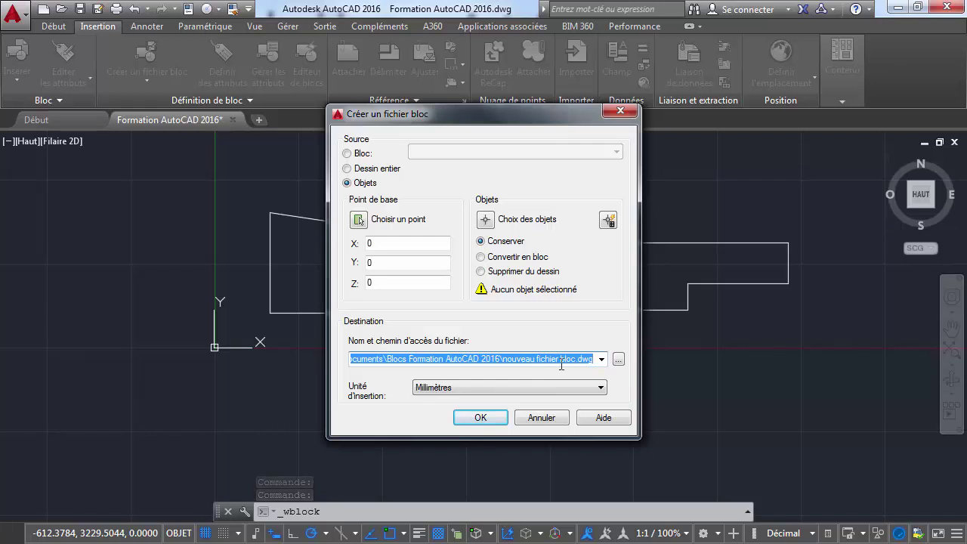
pyautogui.click(619, 362)
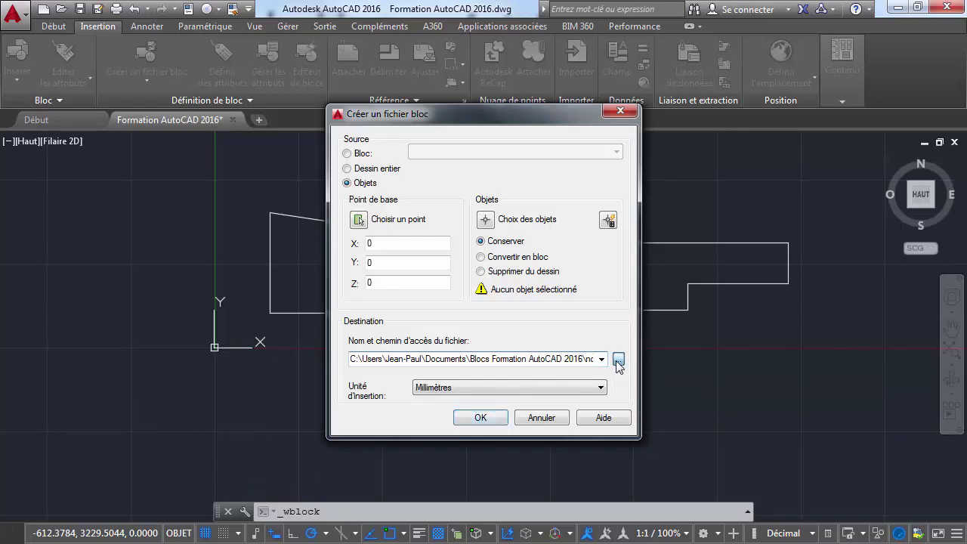
pyautogui.moveTo(454, 98); pyautogui.dragTo(335, 90)
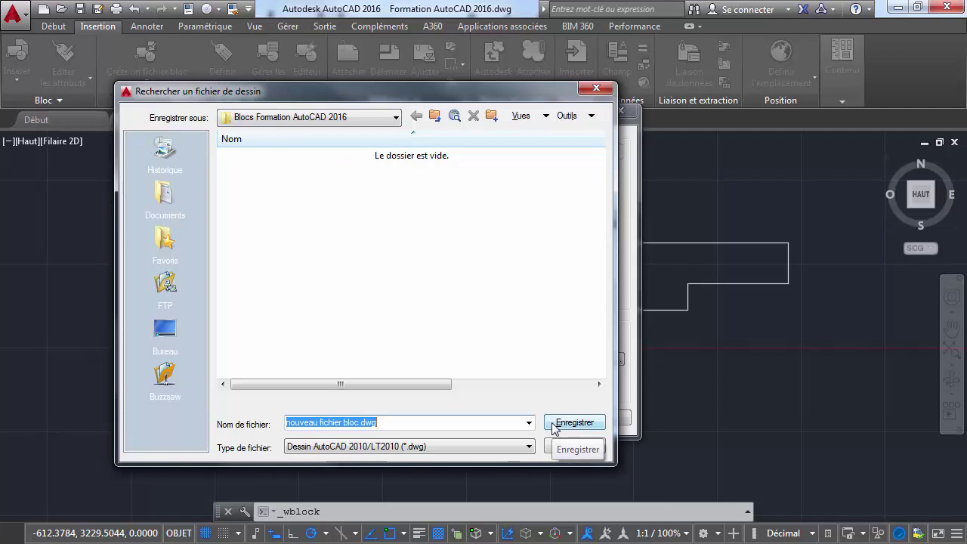
pyautogui.click(561, 445)
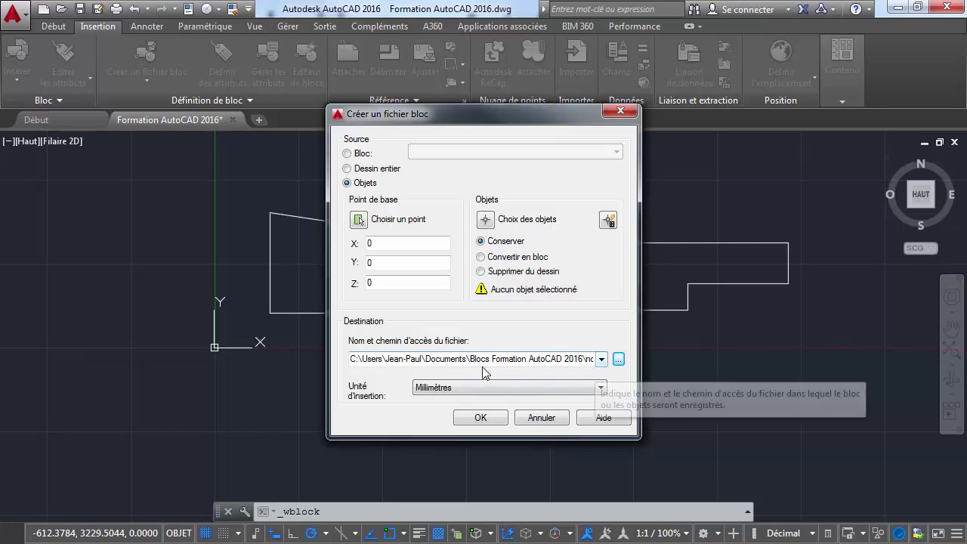
pyautogui.click(347, 154)
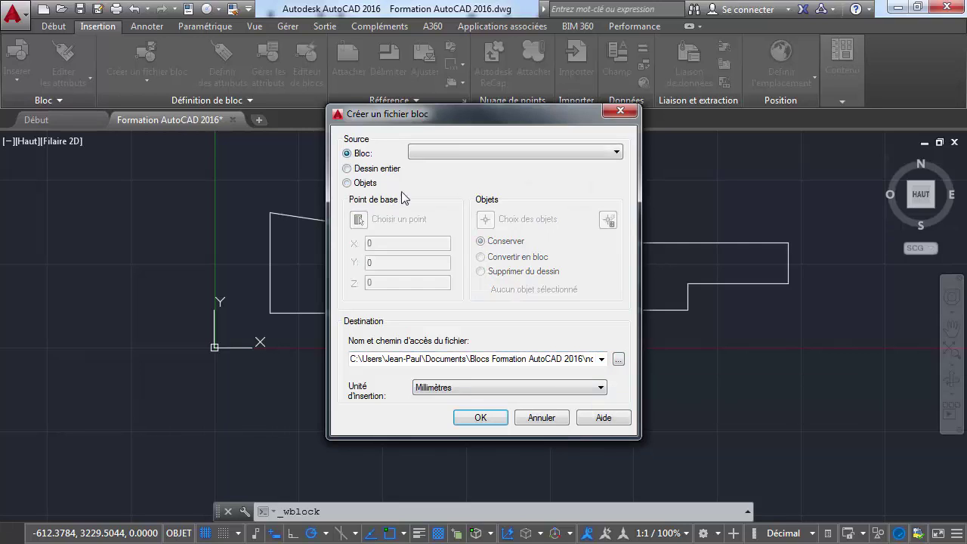
pyautogui.click(454, 153)
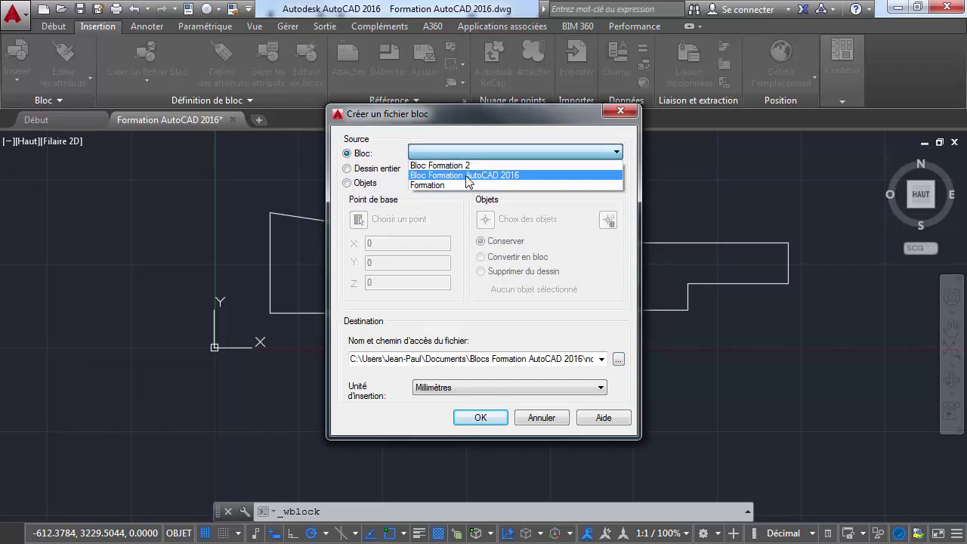
pyautogui.click(466, 176)
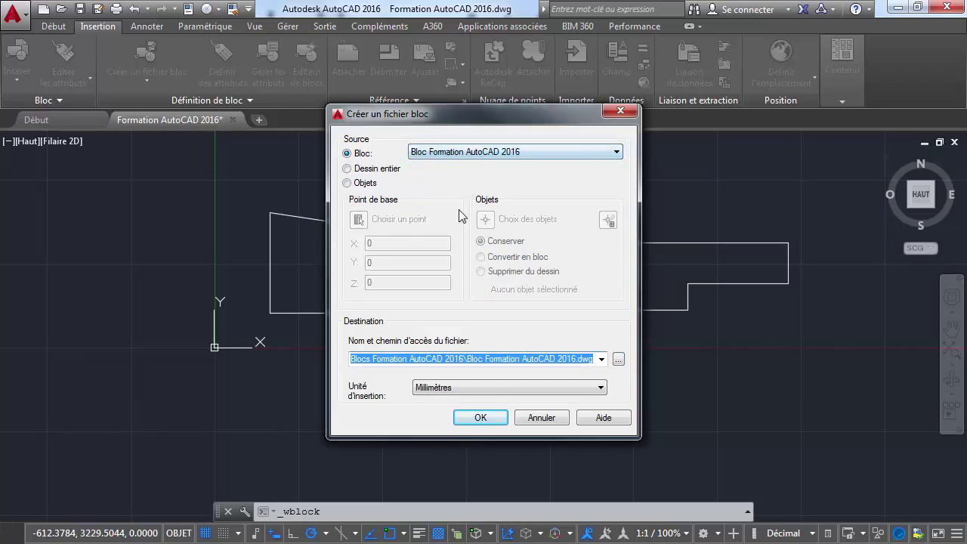
pyautogui.moveTo(439, 112); pyautogui.dragTo(489, 105)
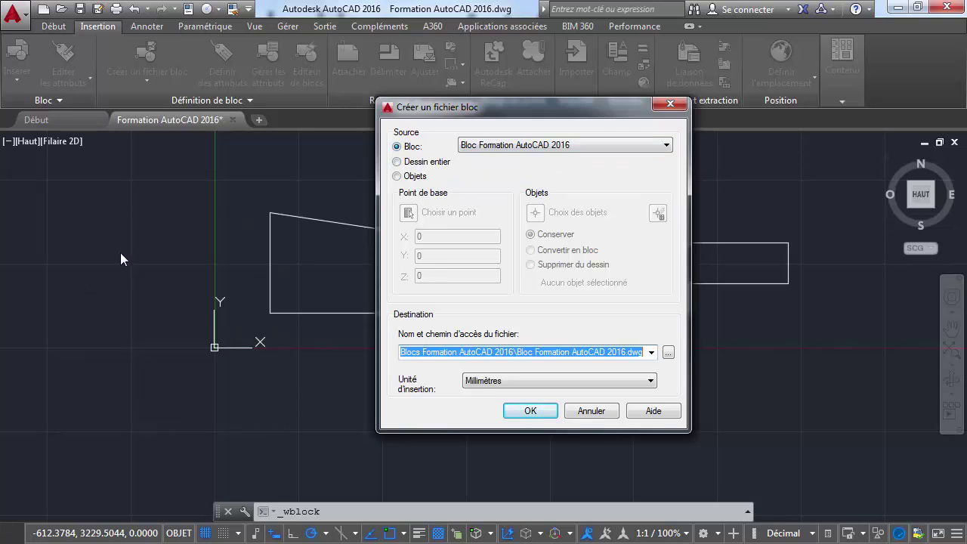
# Step: Save the block source as the file Bloc Formation AutoCAD 2016 in the Documents folder Blocs Formation AutoCAD 2016, keeping Millimètres as insertion unit
pyautogui.click(397, 176)
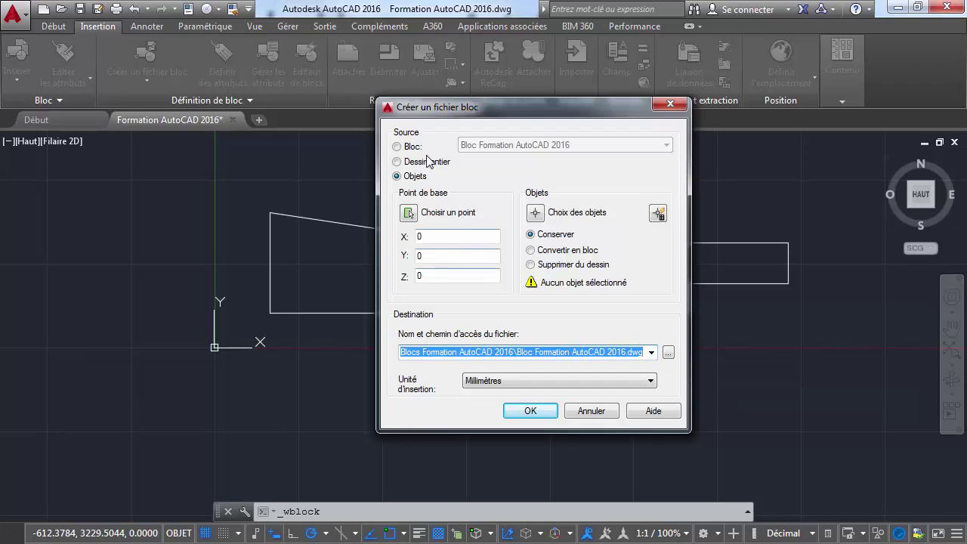
pyautogui.click(397, 147)
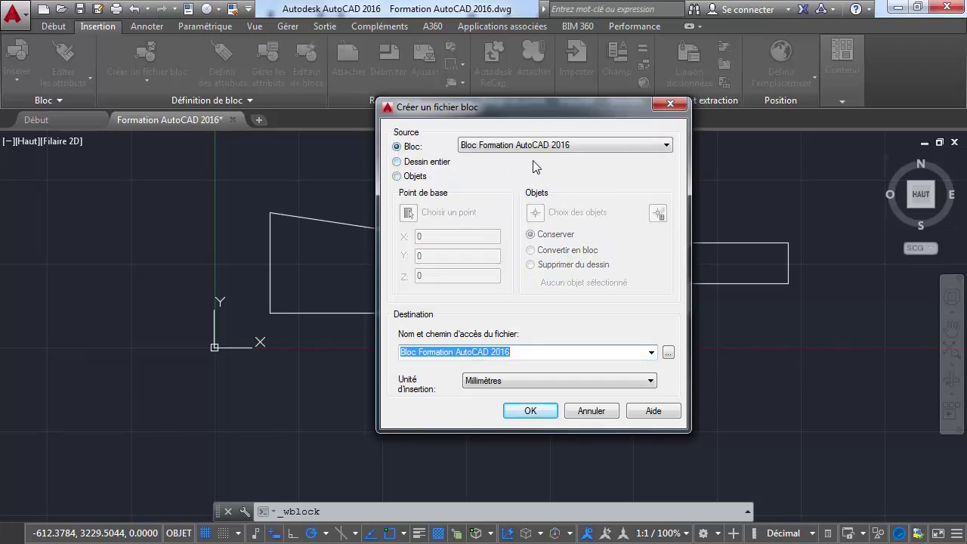
pyautogui.click(668, 354)
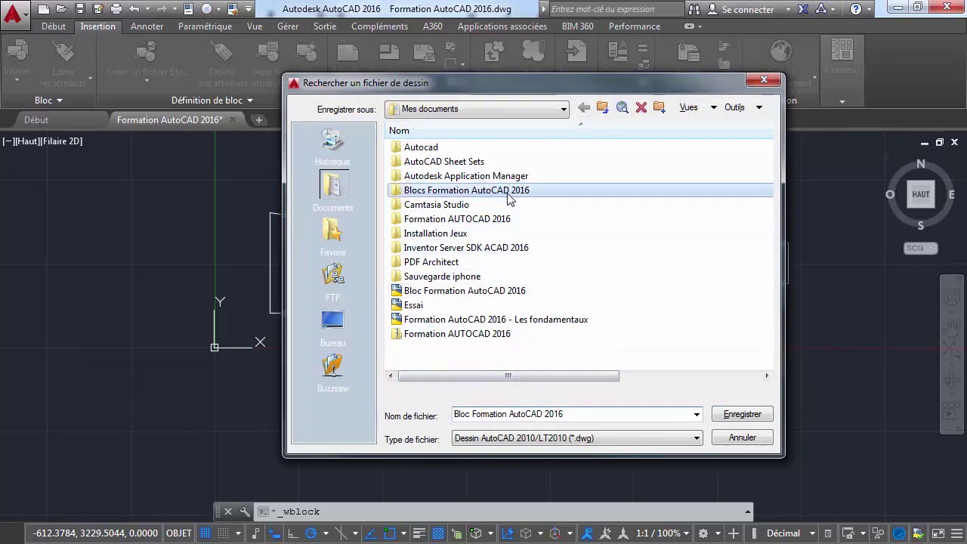
pyautogui.doubleClick(469, 191)
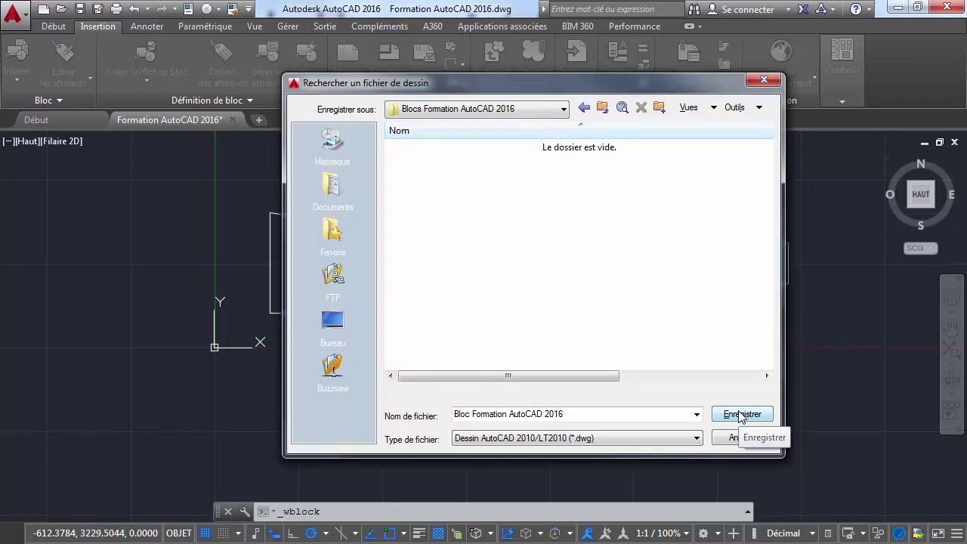
pyautogui.click(740, 415)
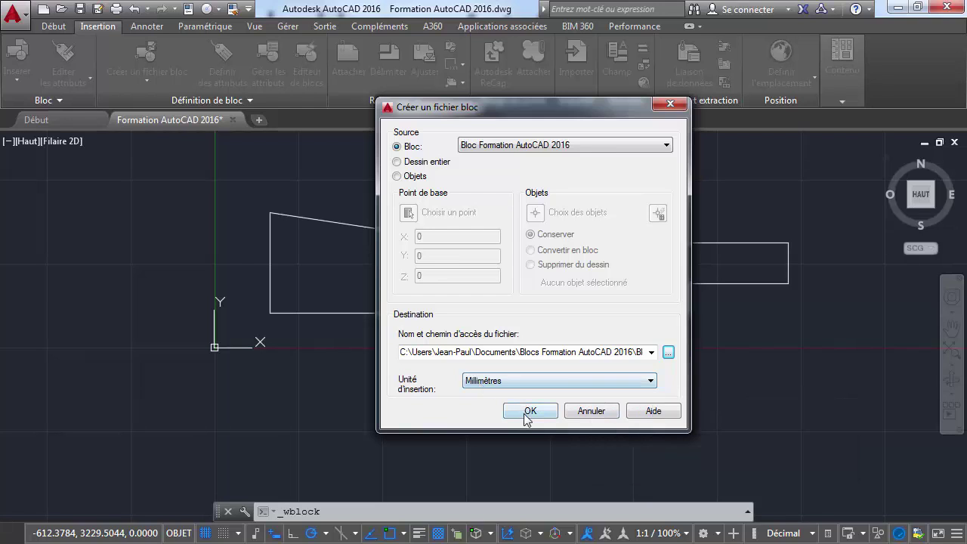
pyautogui.click(568, 381)
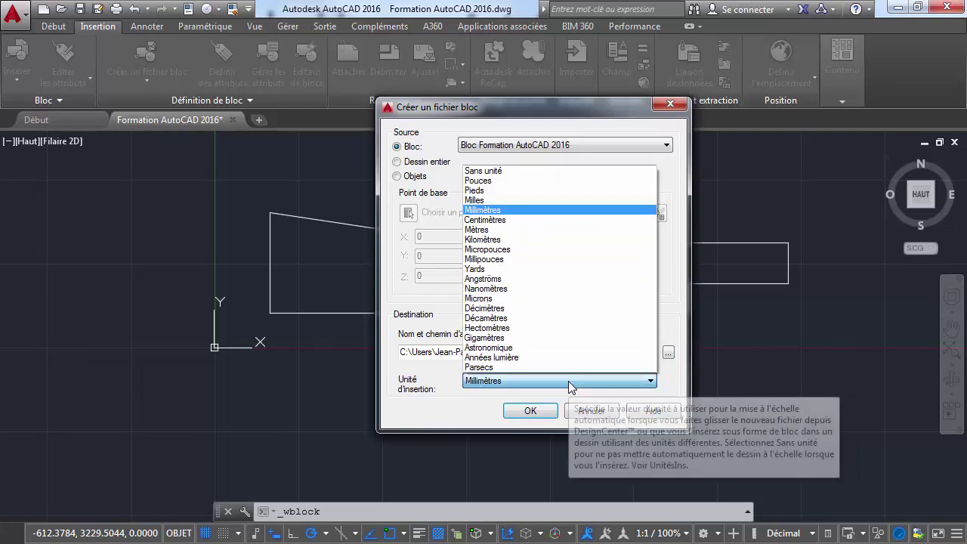
pyautogui.click(569, 381)
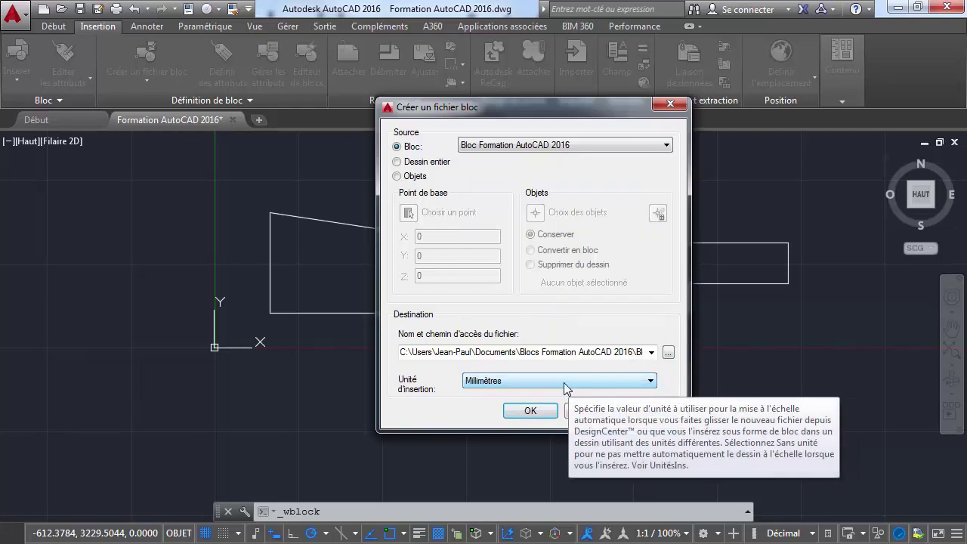
pyautogui.click(530, 412)
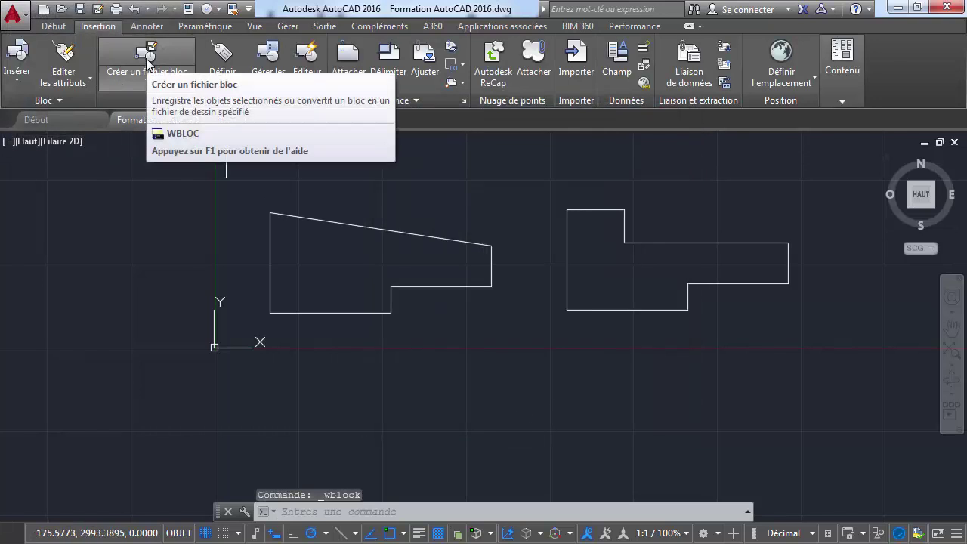
# Step: Write the existing block Bloc Formation 2 to its own file in the Blocs Formation AutoCAD 2016 folder and check the folder
pyautogui.click(147, 60)
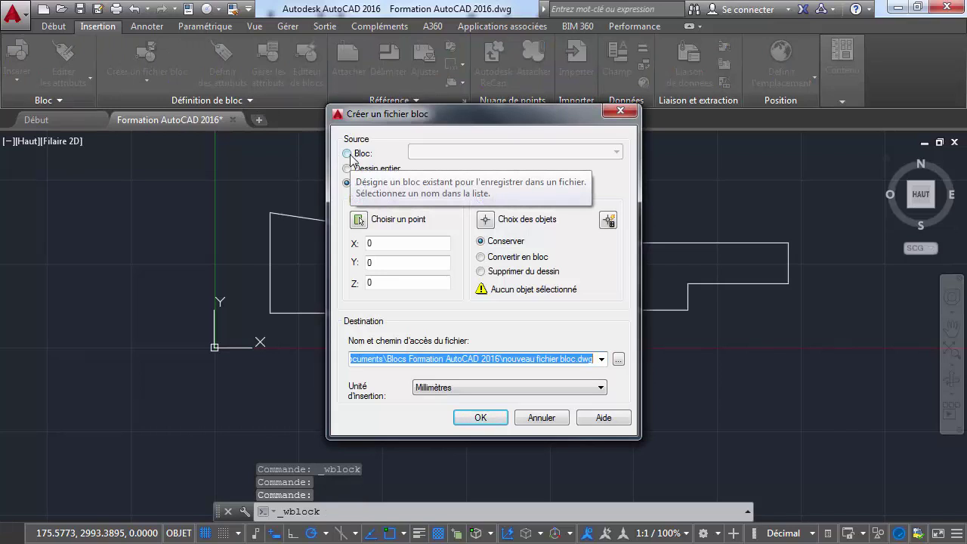
pyautogui.click(350, 154)
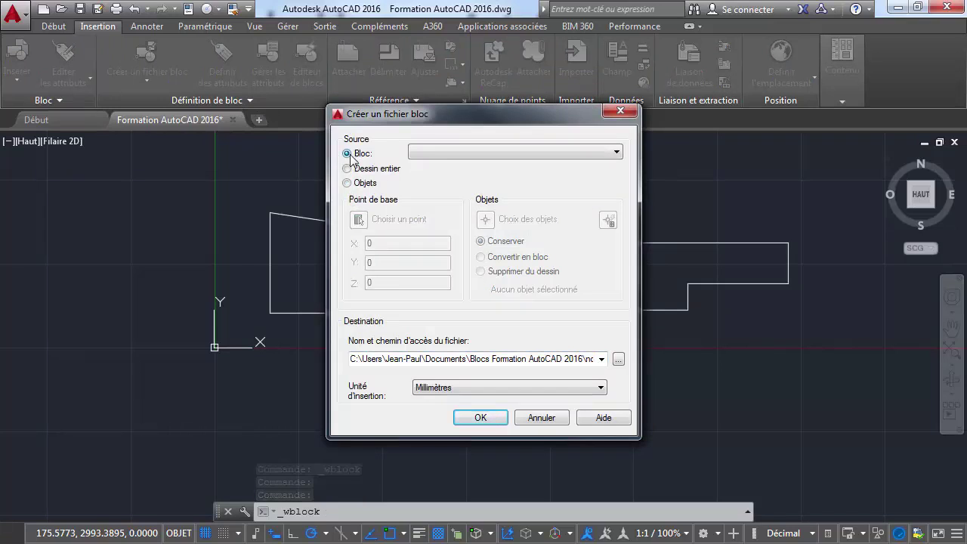
pyautogui.click(468, 154)
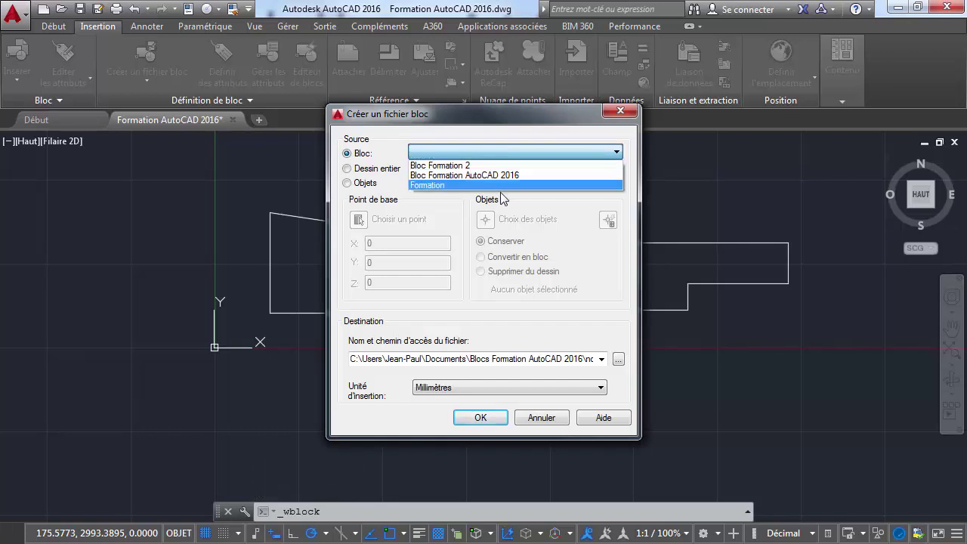
pyautogui.click(446, 165)
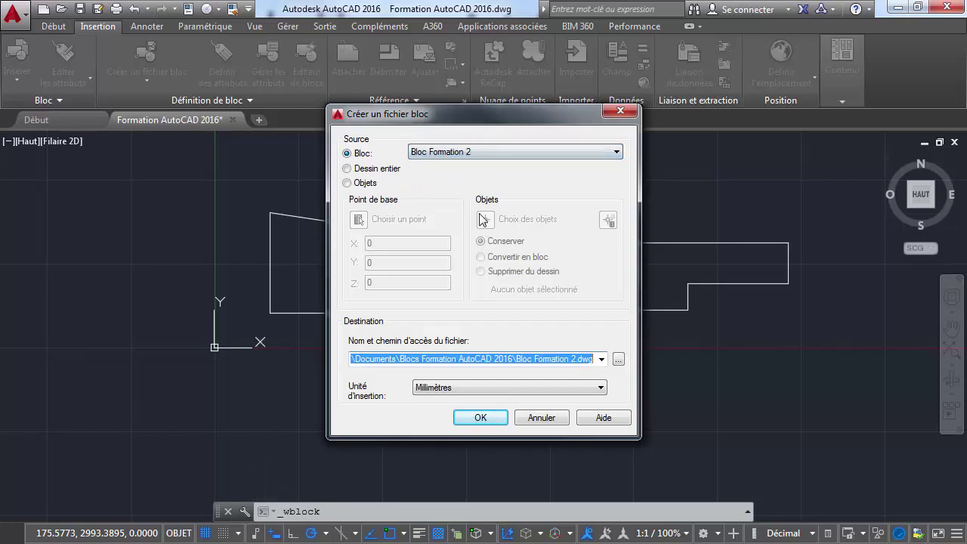
pyautogui.click(482, 417)
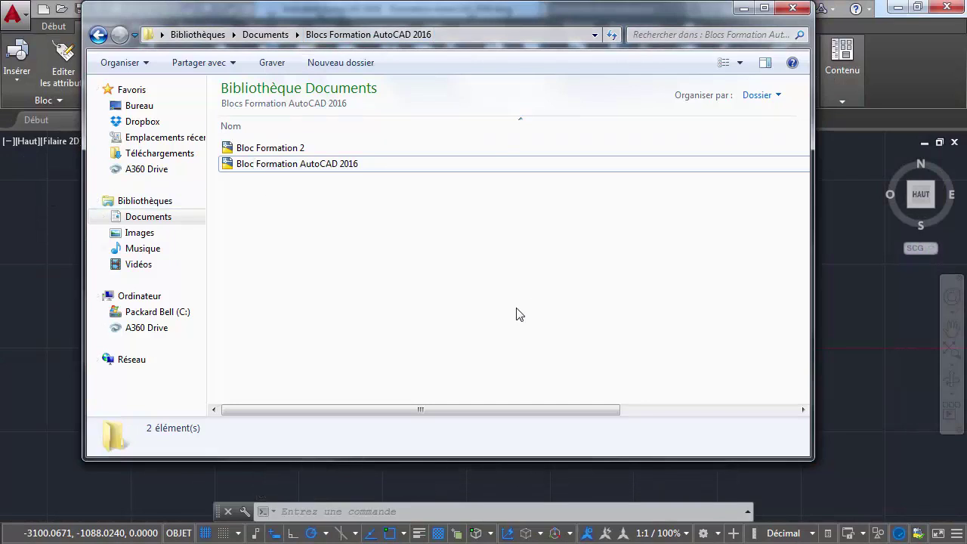
pyautogui.click(791, 11)
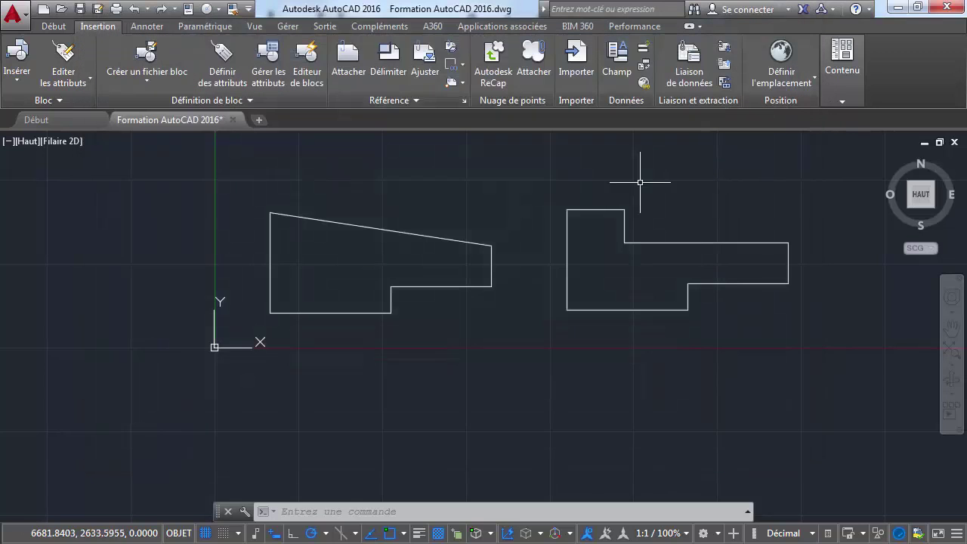
# Step: Delete both inserted blocks from the drawing
pyautogui.click(231, 172)
pyautogui.click(867, 400)
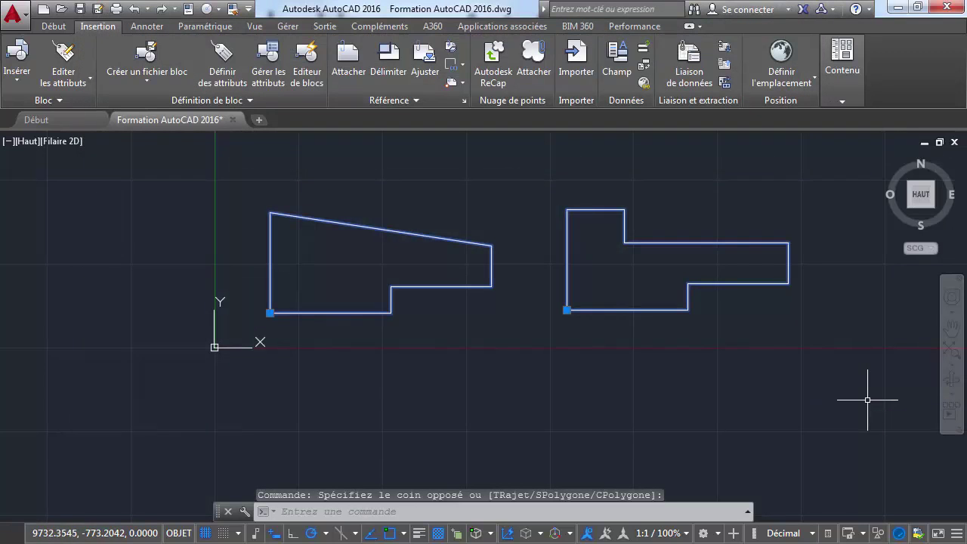
pyautogui.press('Delete')
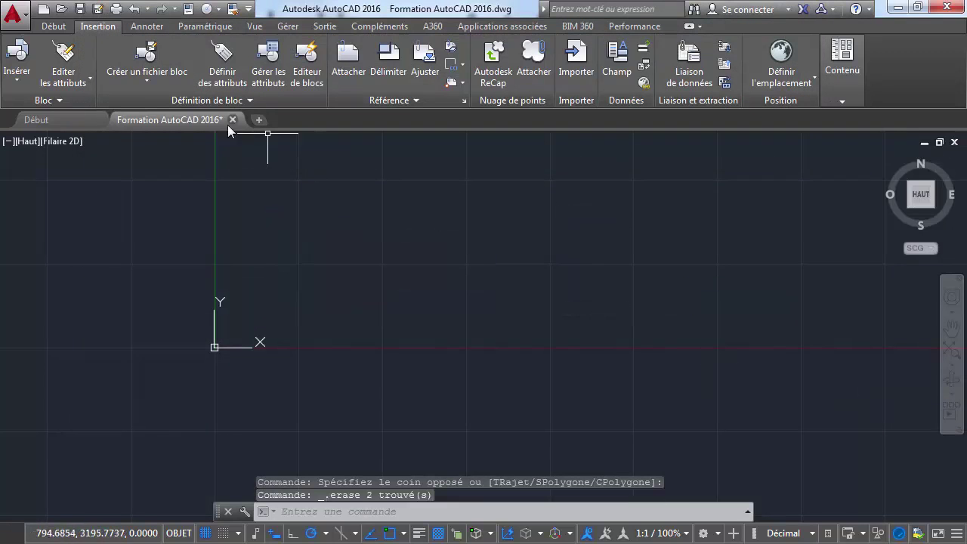
pyautogui.write('²')
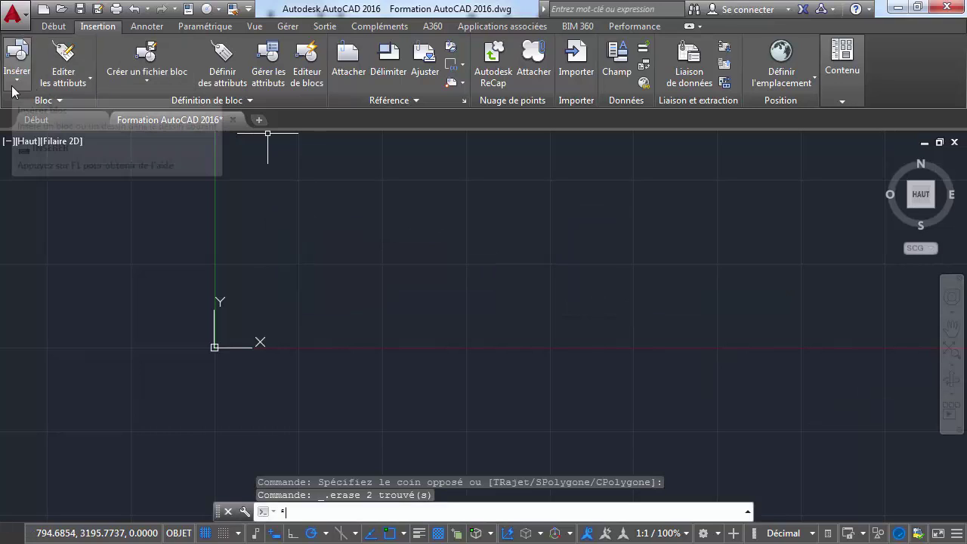
# Step: Choose the file Bloc Formation AutoCAD 2016 from the Blocs Formation AutoCAD 2016 folder as the block to insert
pyautogui.click(17, 88)
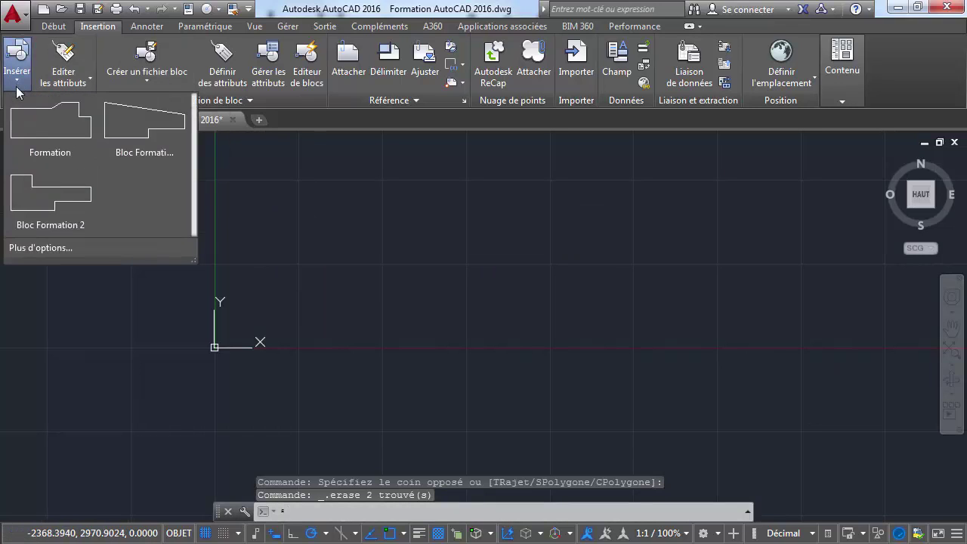
pyautogui.click(77, 248)
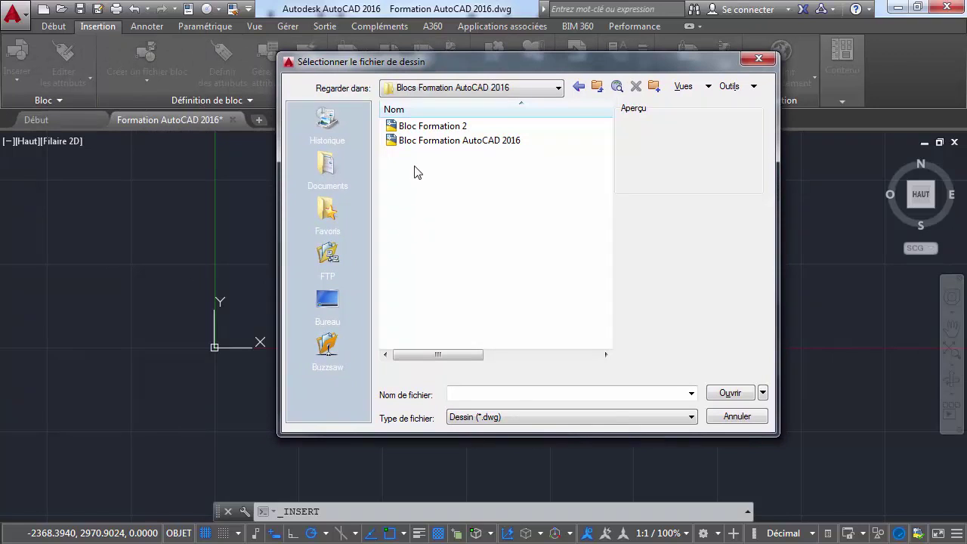
pyautogui.click(419, 141)
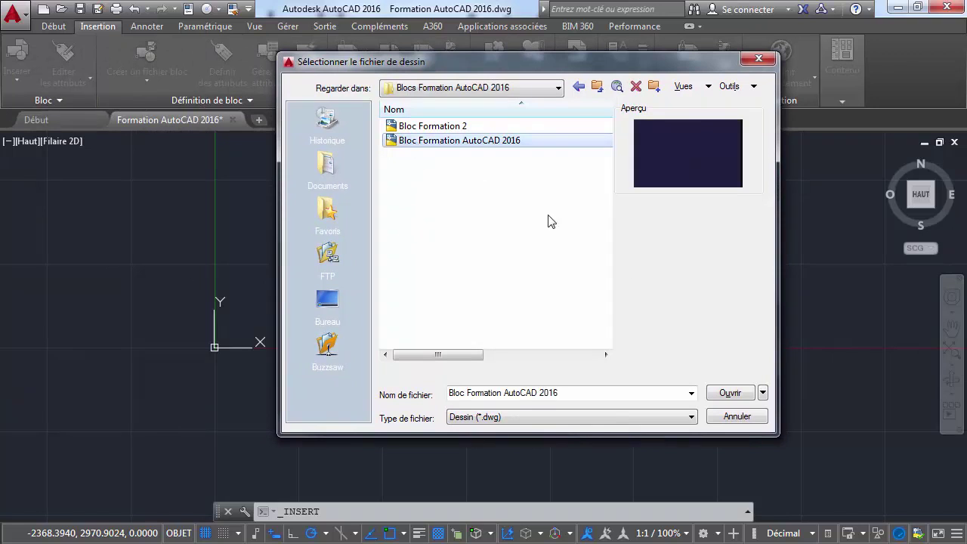
pyautogui.click(730, 391)
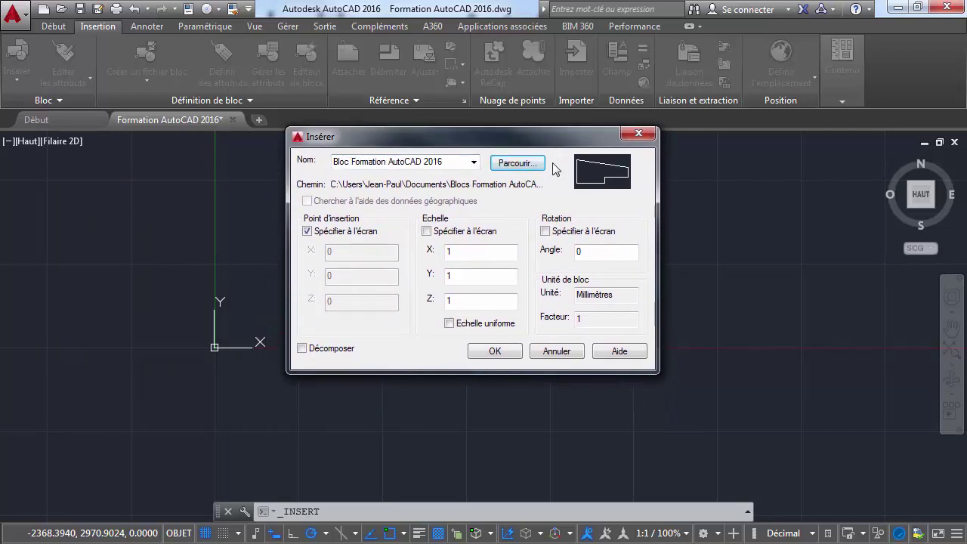
# Step: Insert the block at scale 1 and rotation 0 at about 1009, 666, redefining its existing definition
pyautogui.moveTo(389, 135); pyautogui.dragTo(457, 142)
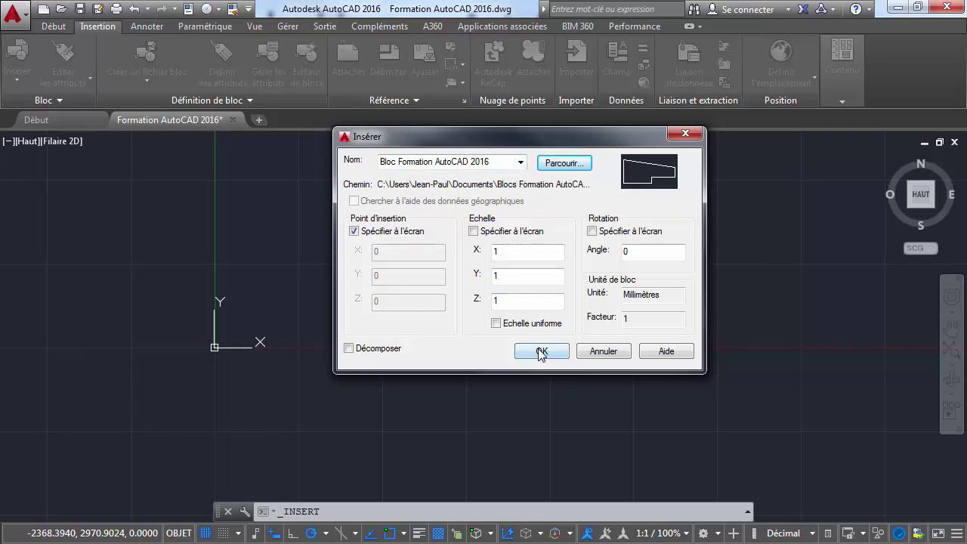
pyautogui.click(474, 233)
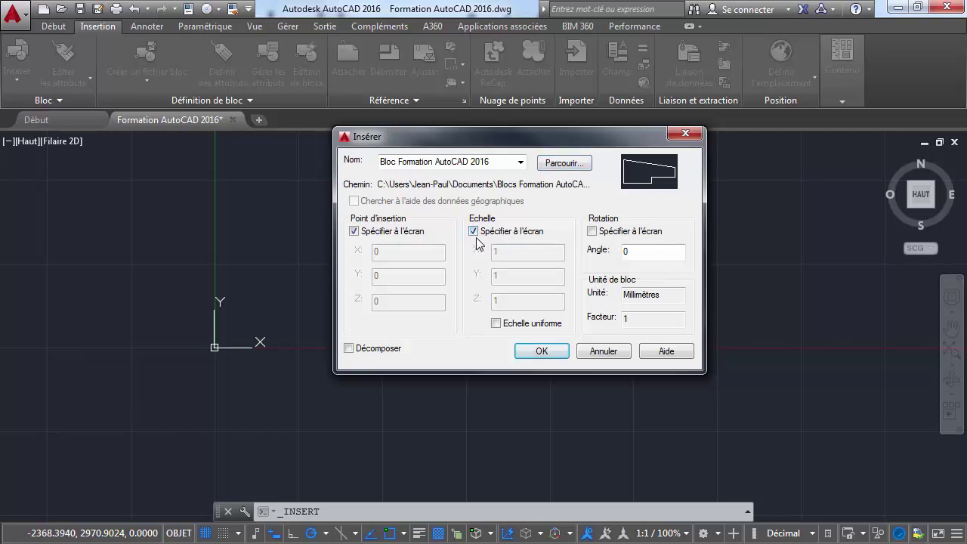
pyautogui.click(474, 231)
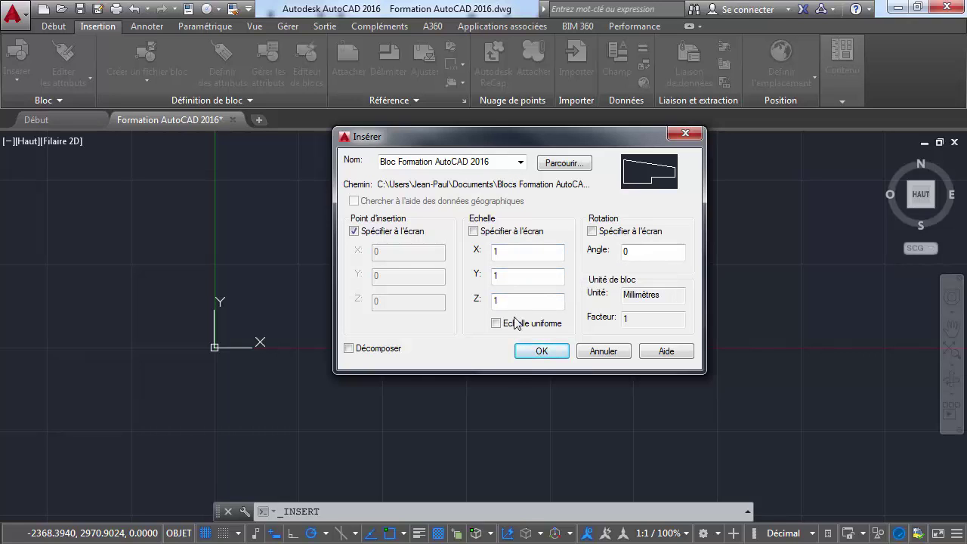
pyautogui.moveTo(565, 133); pyautogui.dragTo(507, 137)
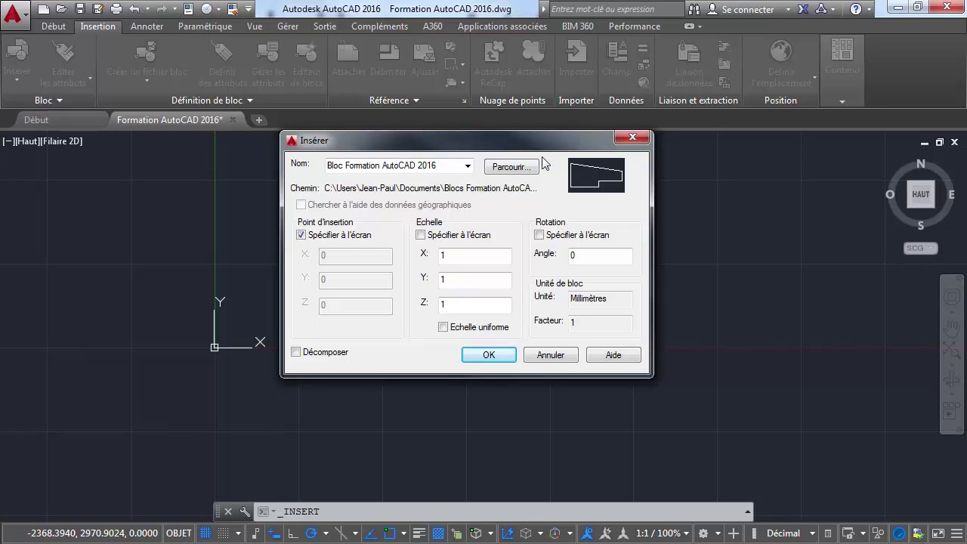
pyautogui.click(484, 355)
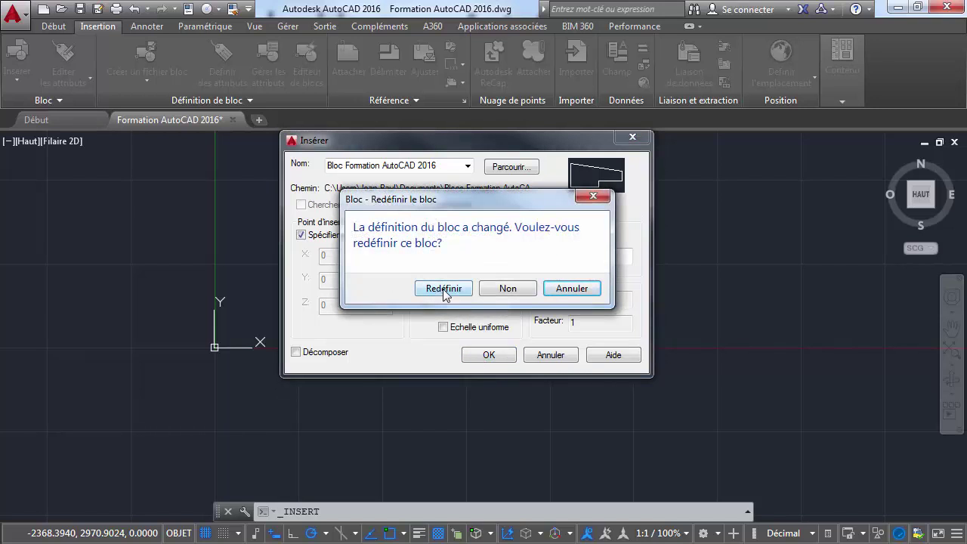
pyautogui.click(443, 289)
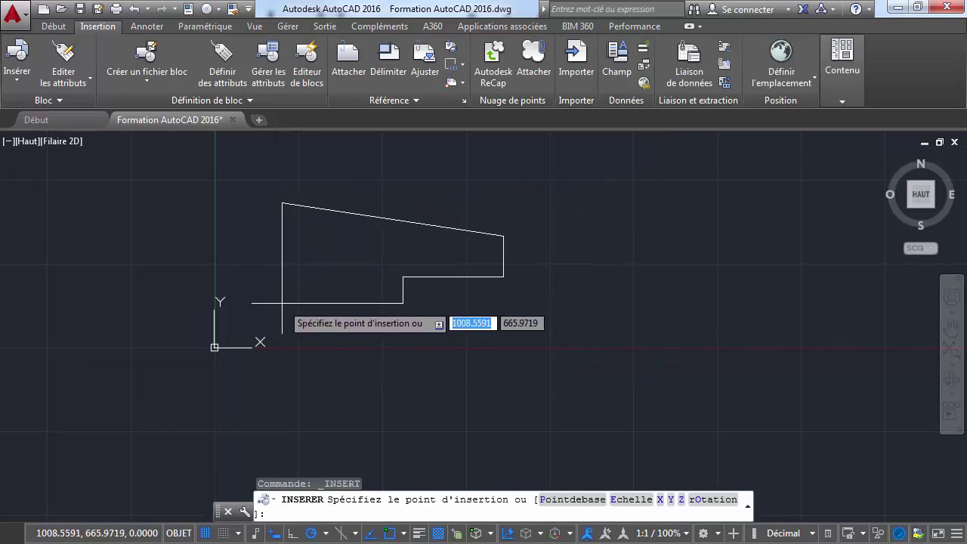
pyautogui.click(282, 303)
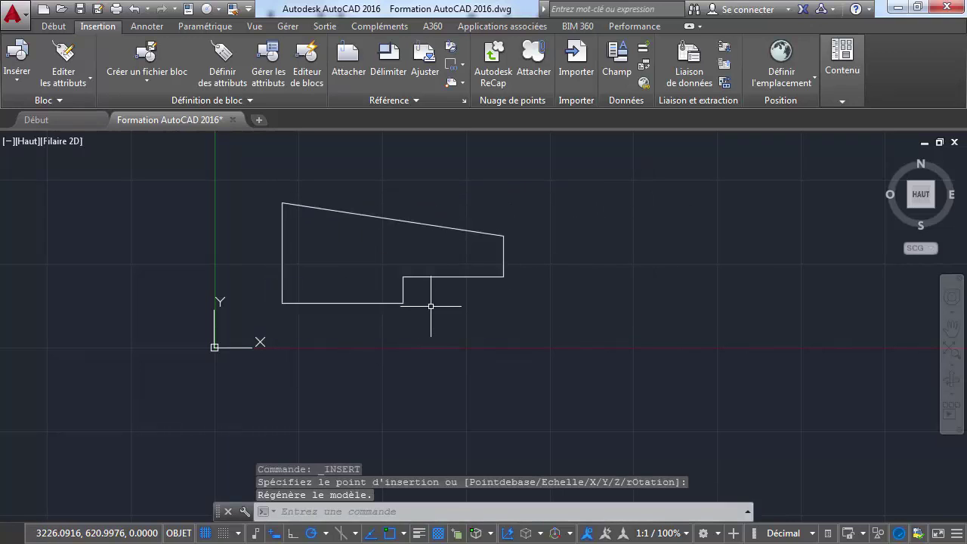
pyautogui.press('Escape')
pyautogui.press('Escape')
# Step: Select the inserted block by its sloped edge to check whether it is a single object, and clear the selection
pyautogui.moveTo(408, 272); pyautogui.dragTo(362, 314, button='middle')
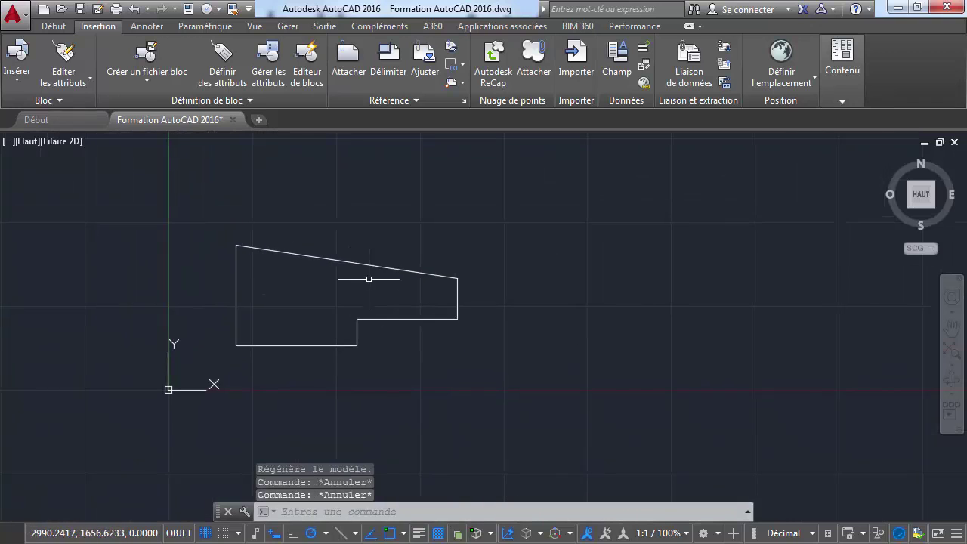
pyautogui.click(367, 264)
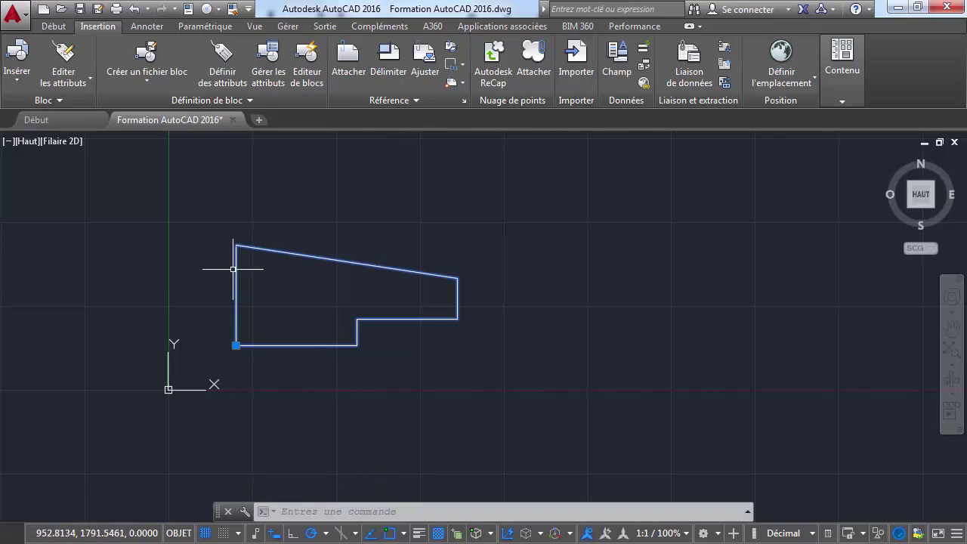
pyautogui.press('Escape')
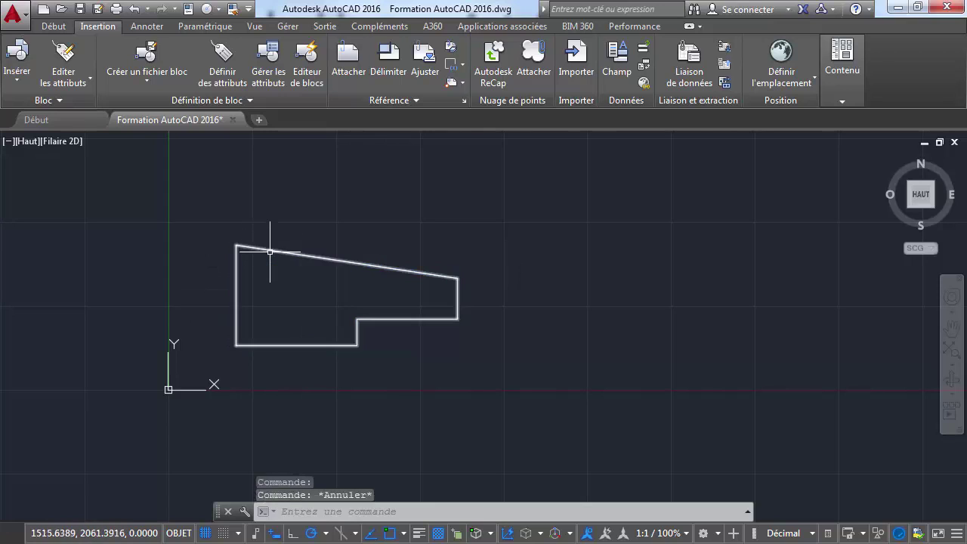
pyautogui.click(273, 240)
pyautogui.click(270, 248)
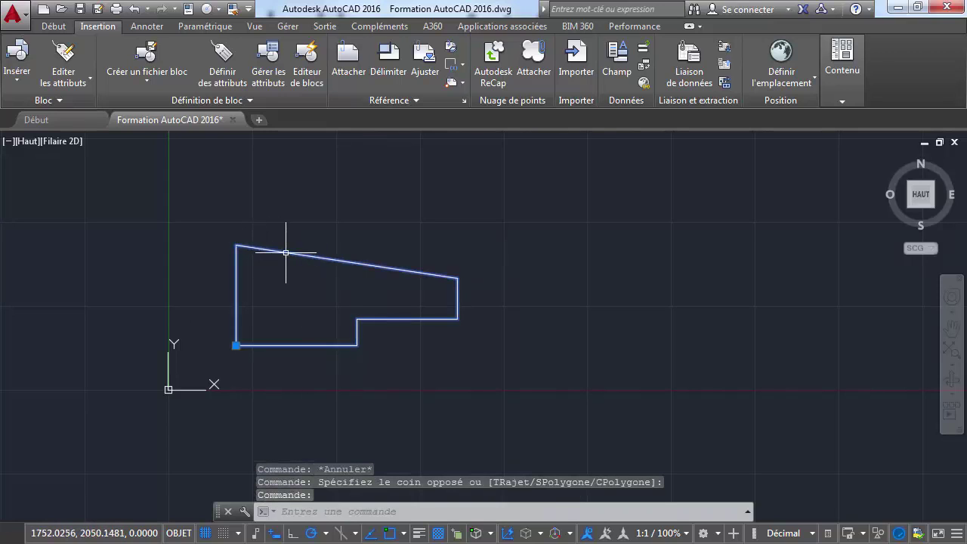
pyautogui.press('Escape')
pyautogui.press('Escape')
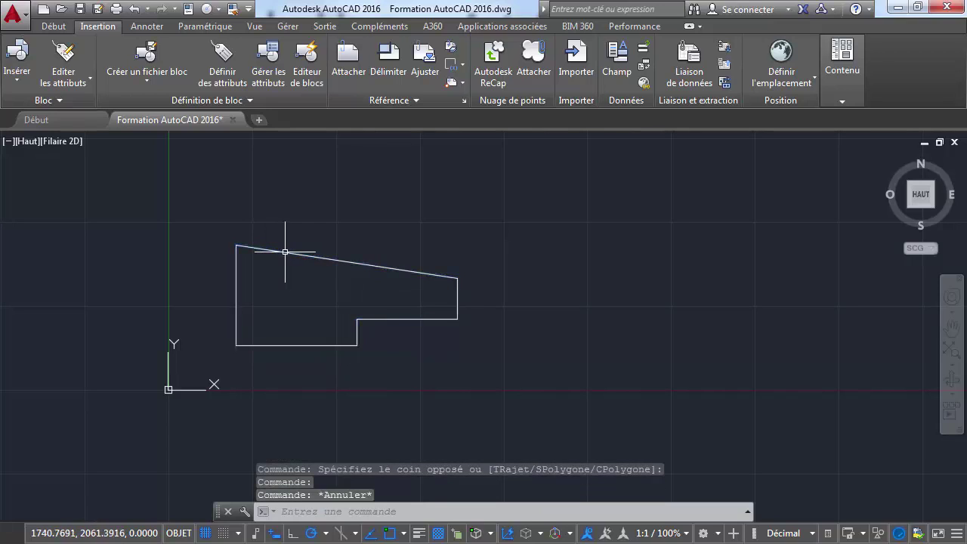
# Step: Choose the file Bloc Formation 2 from the Blocs Formation AutoCAD 2016 folder as the next block to insert
pyautogui.click(22, 83)
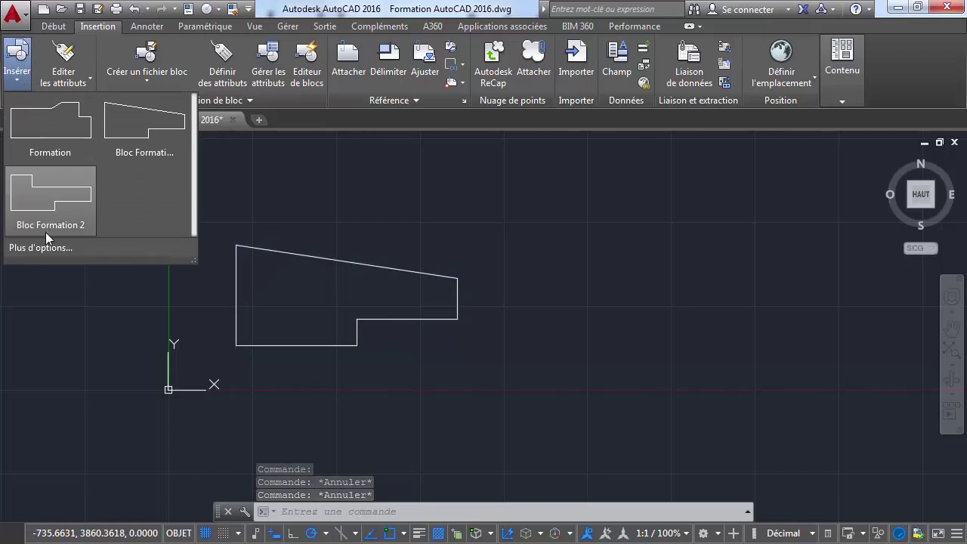
pyautogui.click(43, 247)
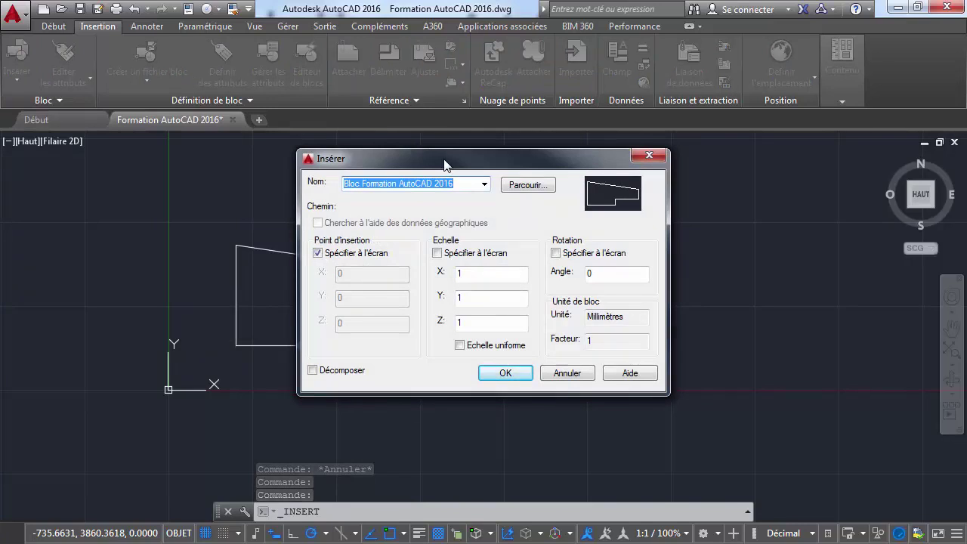
pyautogui.moveTo(483, 159); pyautogui.dragTo(0, 159)
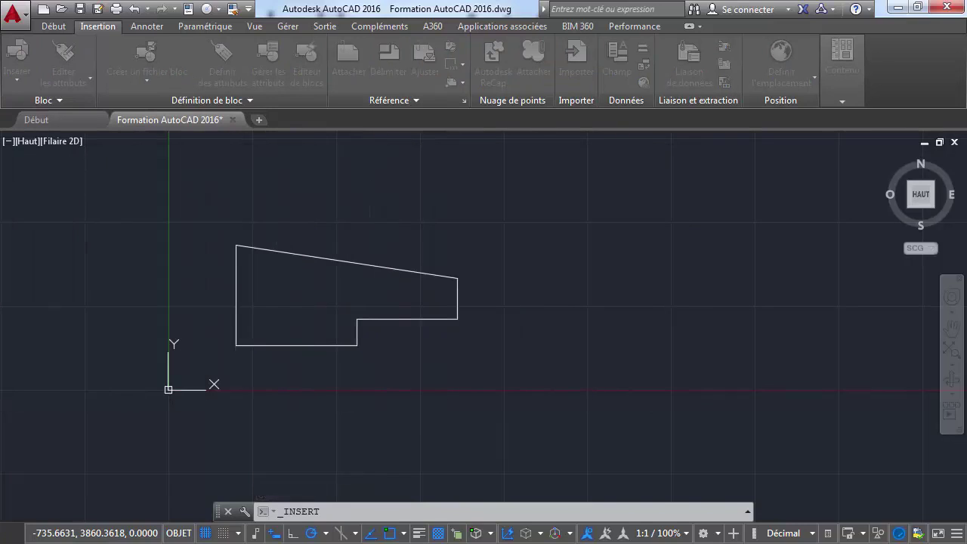
pyautogui.moveTo(0, 92); pyautogui.dragTo(561, 76)
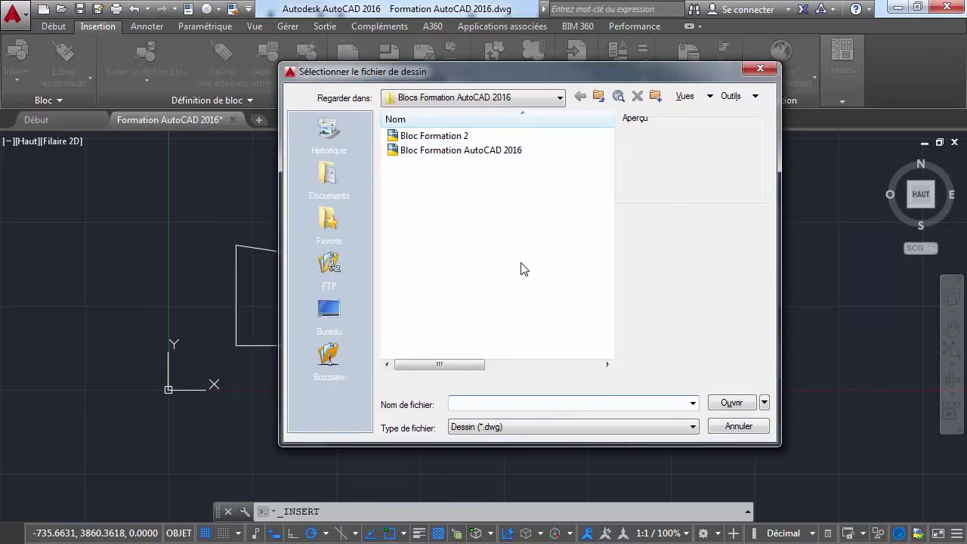
pyautogui.click(445, 136)
pyautogui.click(729, 403)
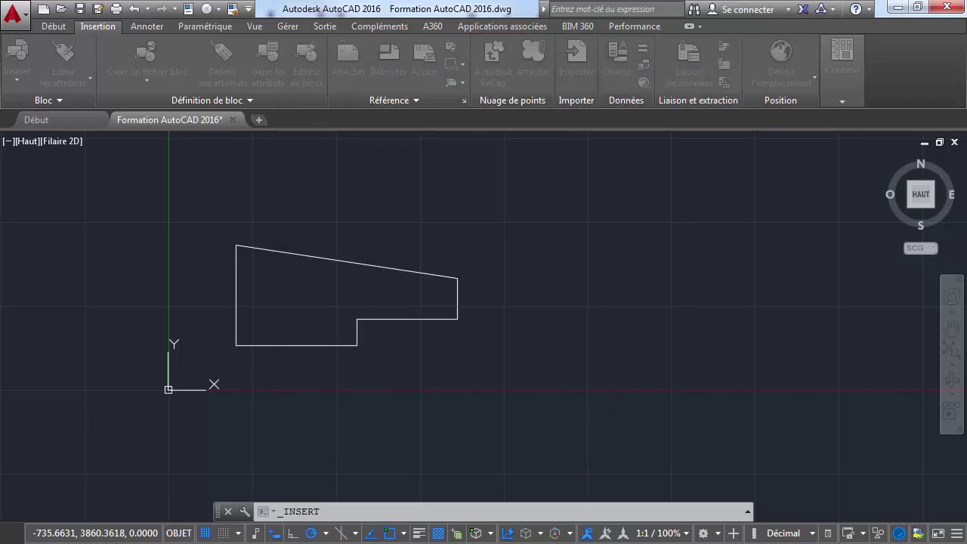
# Step: Insert Bloc Formation 2 with the Décomposer option enabled, redefining its definition and placing it to the right of the first block
pyautogui.moveTo(101, 159); pyautogui.dragTo(332, 146)
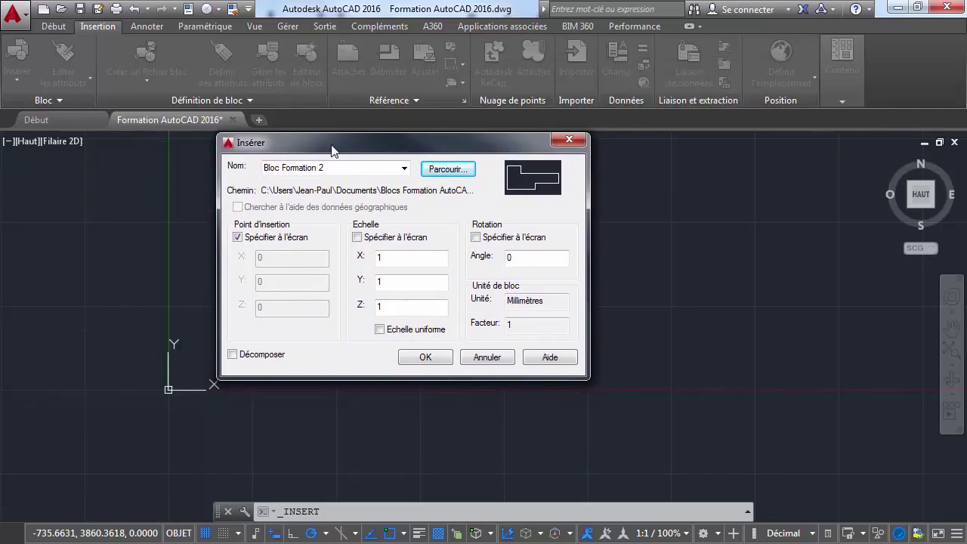
pyautogui.click(233, 354)
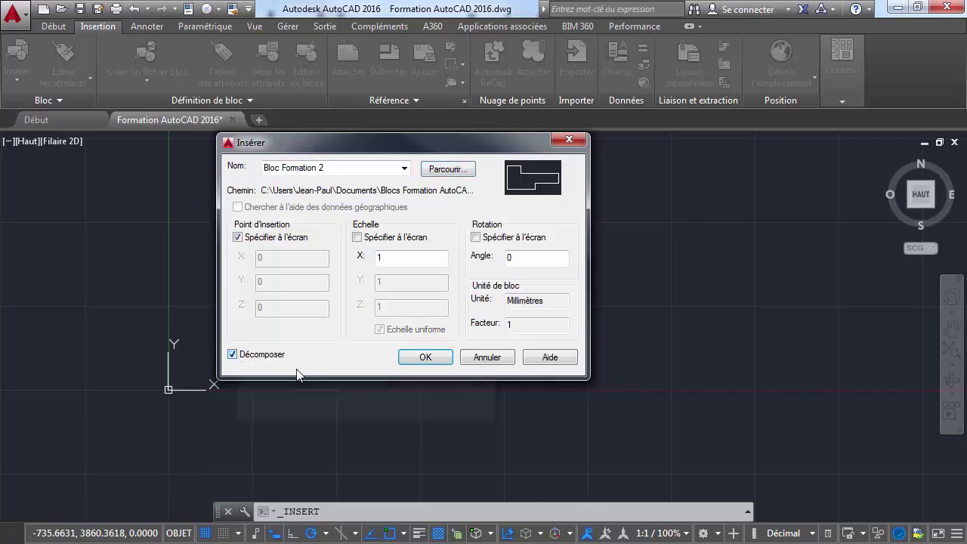
pyautogui.click(424, 364)
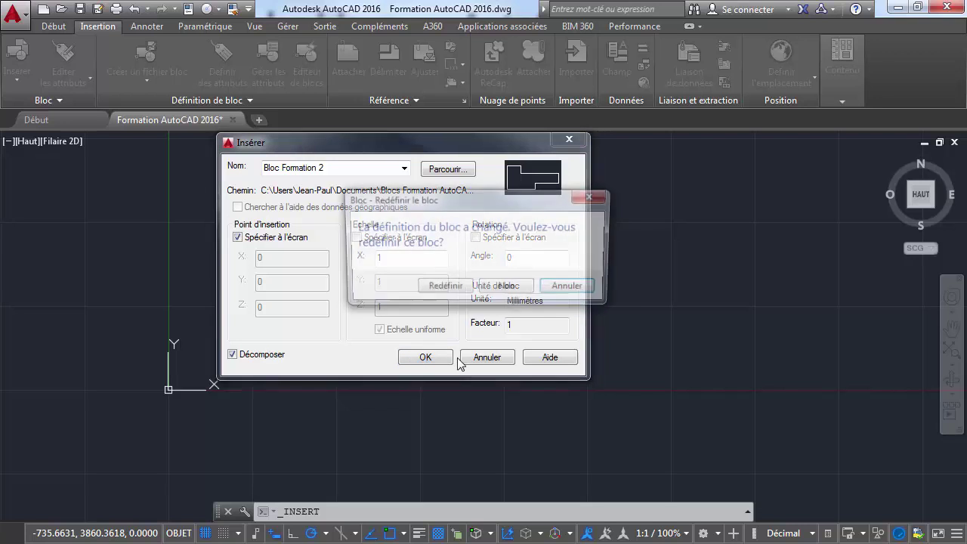
pyautogui.click(454, 289)
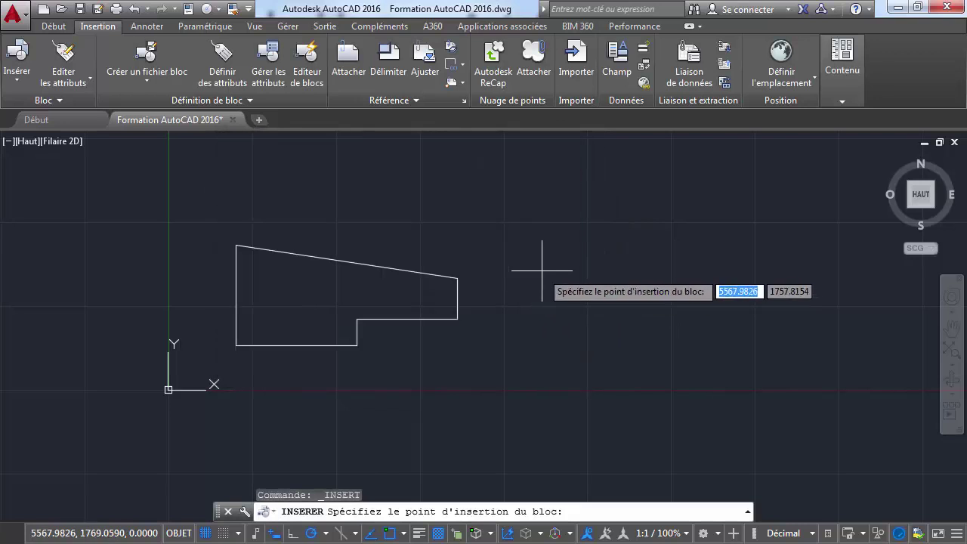
pyautogui.click(551, 276)
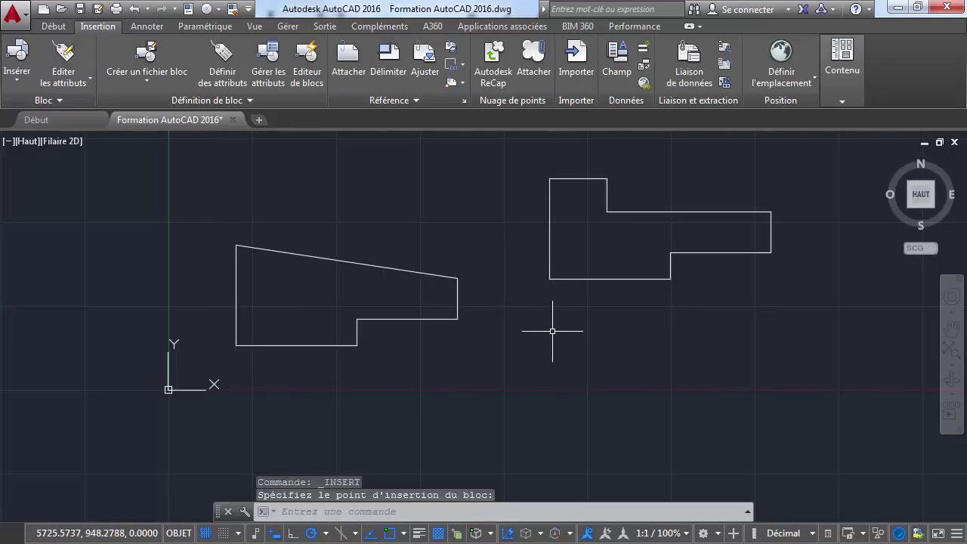
# Step: Select several edges of the Bloc Formation 2 shape one by one to check whether they are separate, and clear the selection
pyautogui.click(574, 279)
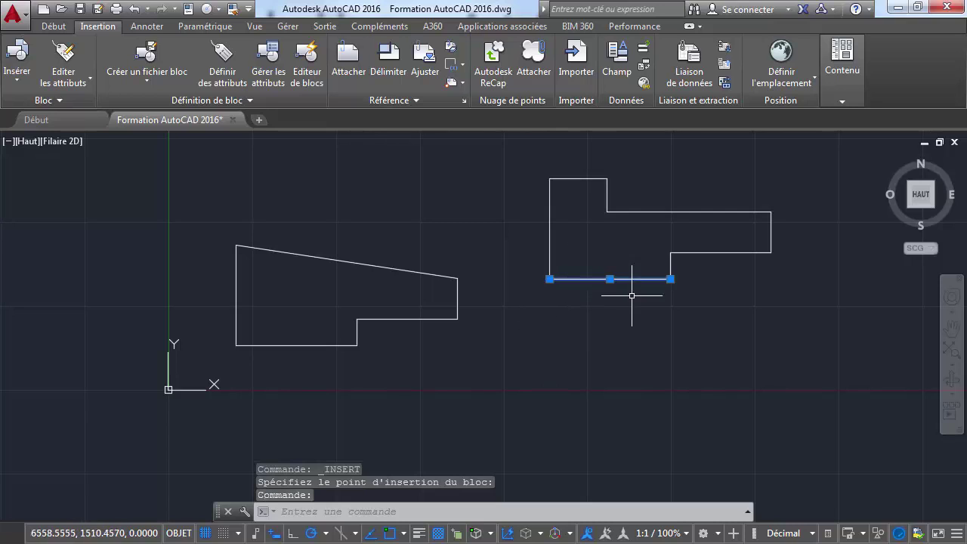
pyautogui.click(671, 266)
pyautogui.click(696, 252)
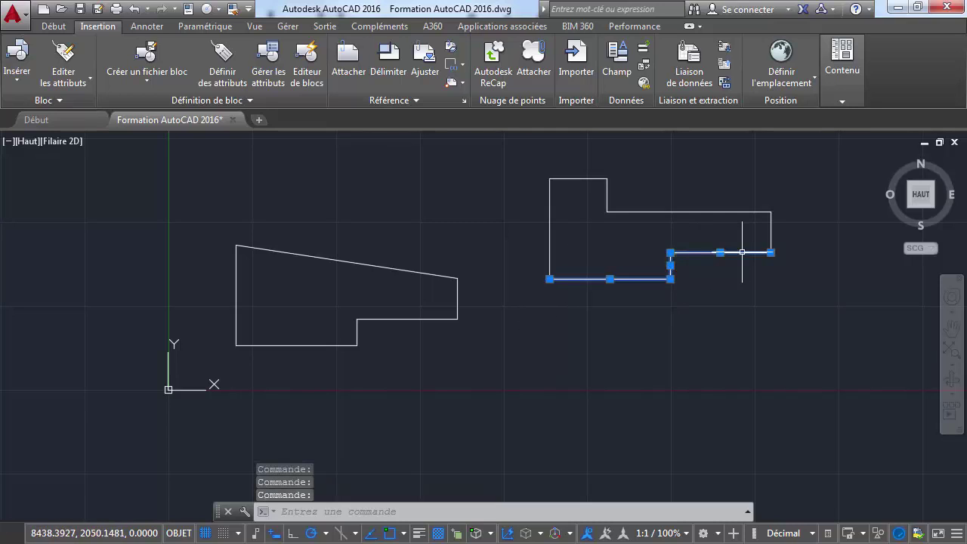
pyautogui.click(770, 228)
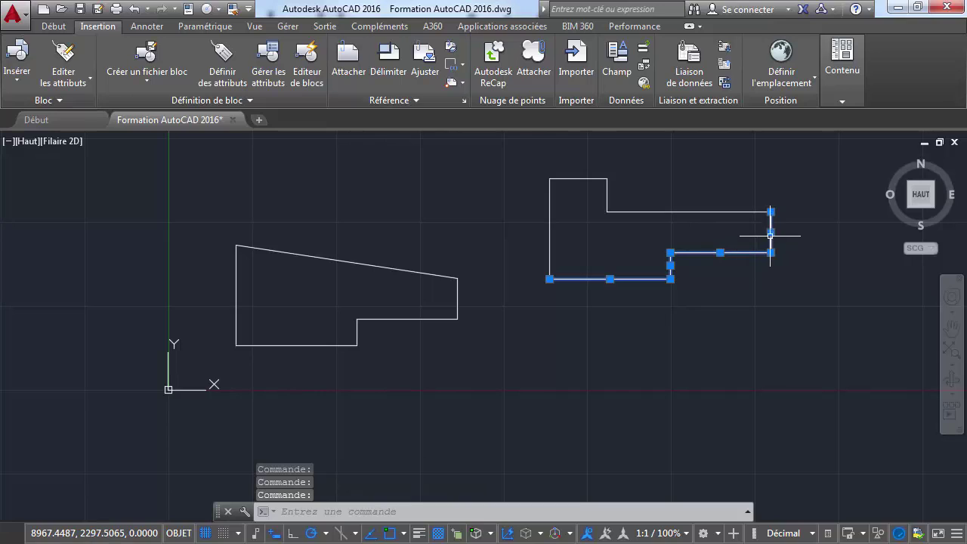
pyautogui.click(738, 212)
pyautogui.press('Escape')
pyautogui.press('Escape')
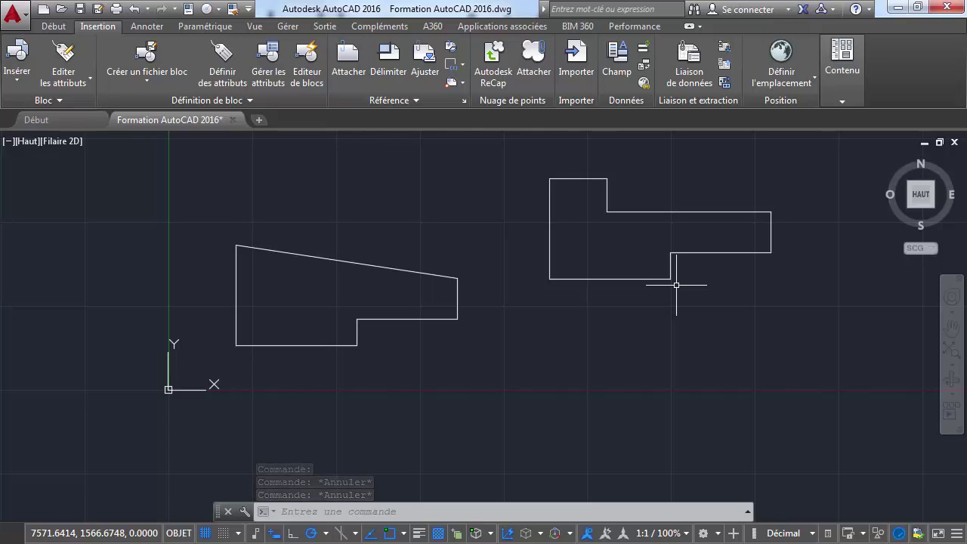
# Step: Delete the top edge and the long upper horizontal edge of the exploded Bloc Formation 2 shape
pyautogui.moveTo(577, 237); pyautogui.dragTo(520, 310, button='middle')
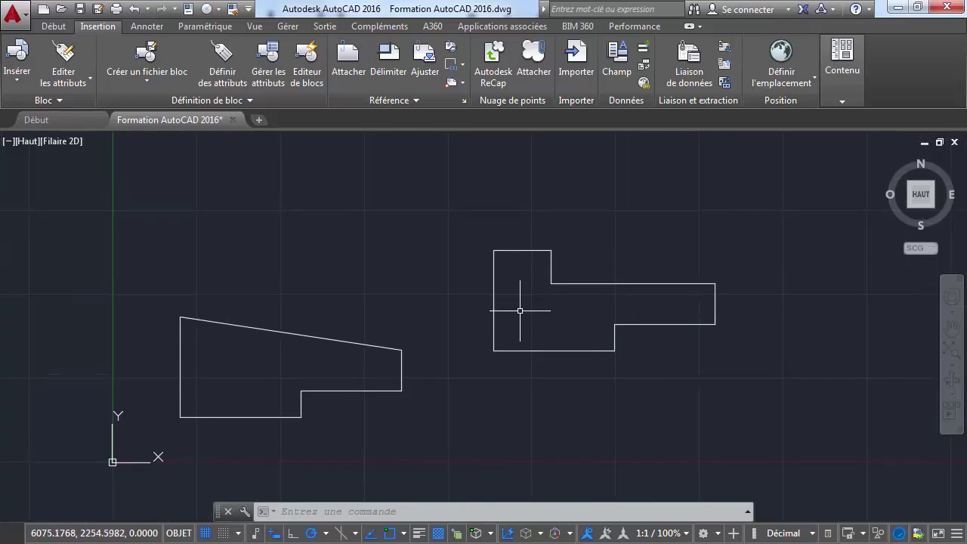
pyautogui.scroll(2, 520, 311)
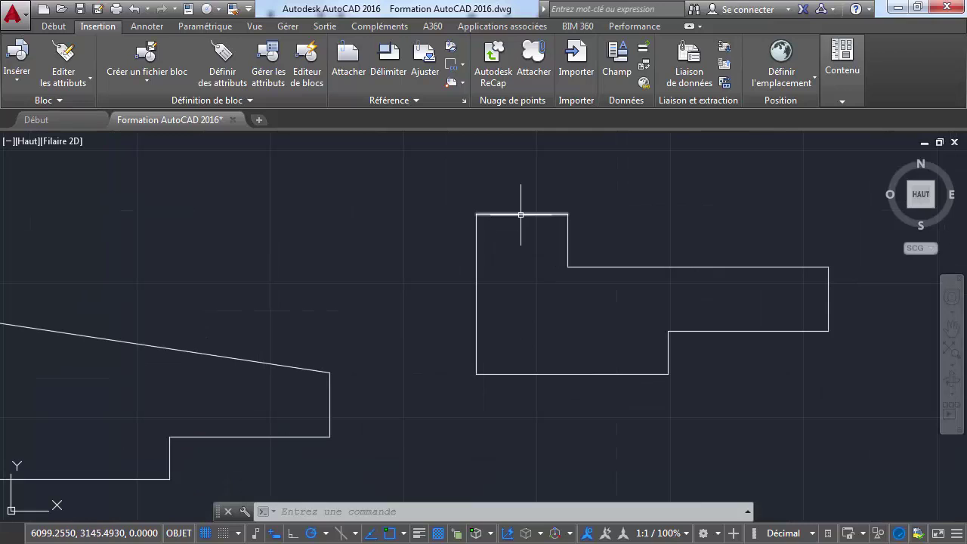
pyautogui.click(521, 214)
pyautogui.press('Delete')
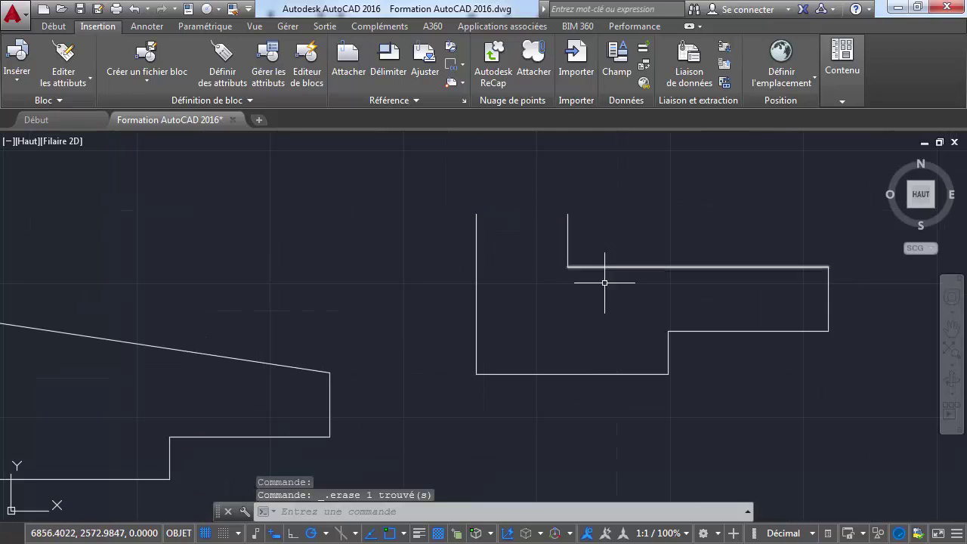
pyautogui.click(606, 268)
pyautogui.press('Delete')
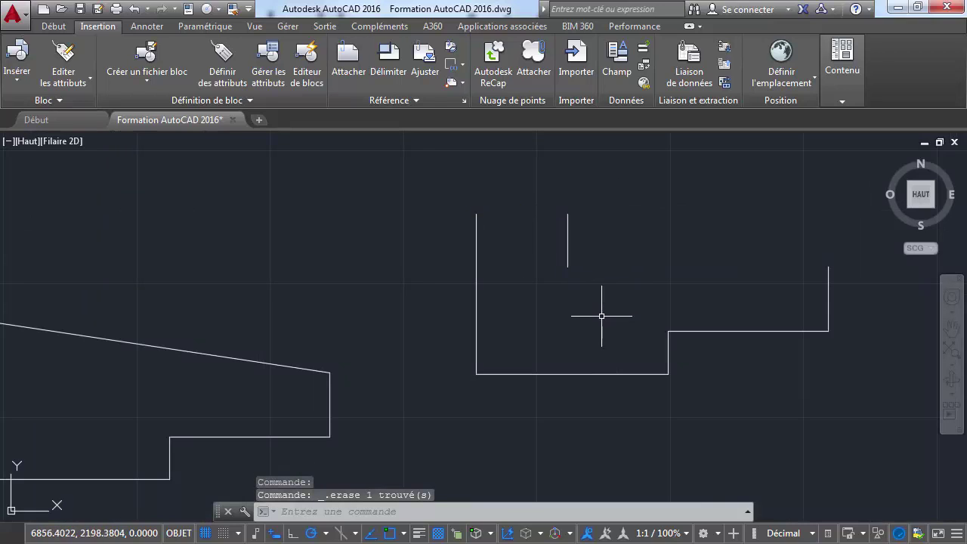
# Step: Undo both edge deletions on the exploded shape
pyautogui.hotkey('ctrl', 'z')
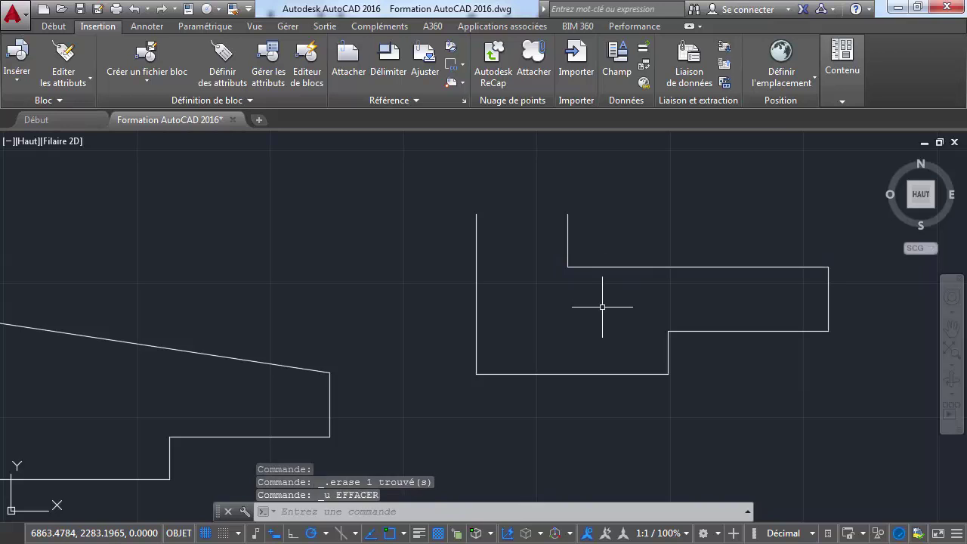
pyautogui.hotkey('ctrl', 'z')
pyautogui.moveTo(412, 291)
pyautogui.mouseDown(button='middle')
pyautogui.moveTo(511, 272)
pyautogui.moveTo(543, 245)
pyautogui.mouseUp(button='middle')
pyautogui.scroll(-2, 532, 286)
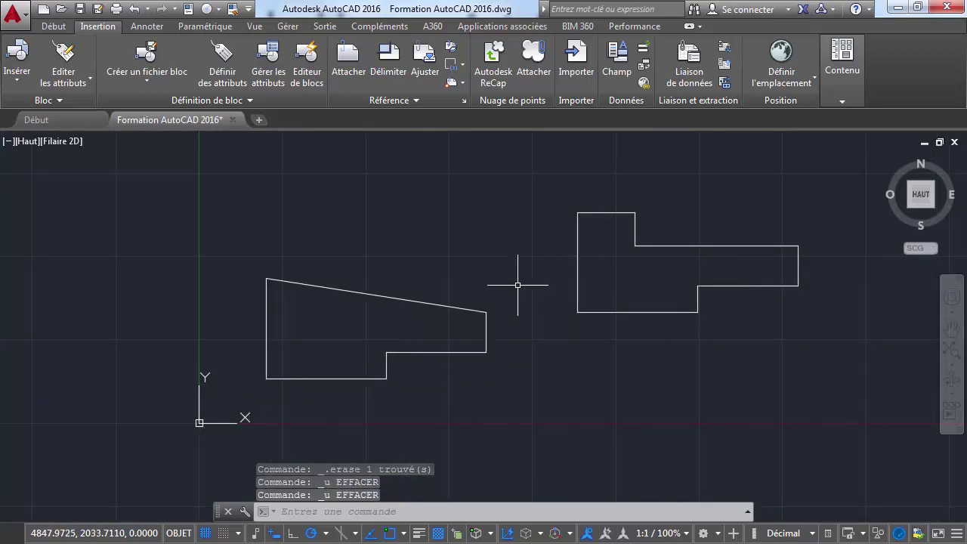
pyautogui.click(154, 86)
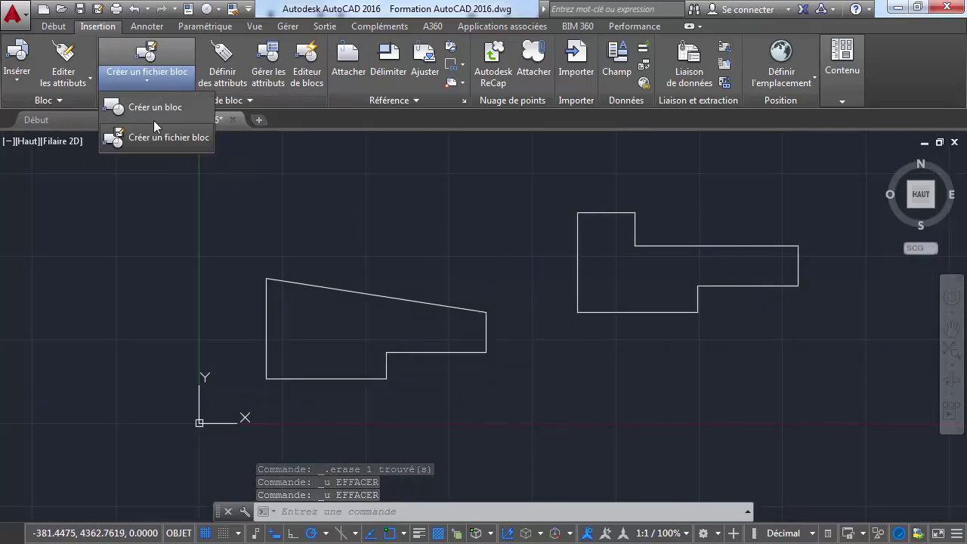
pyautogui.click(79, 318)
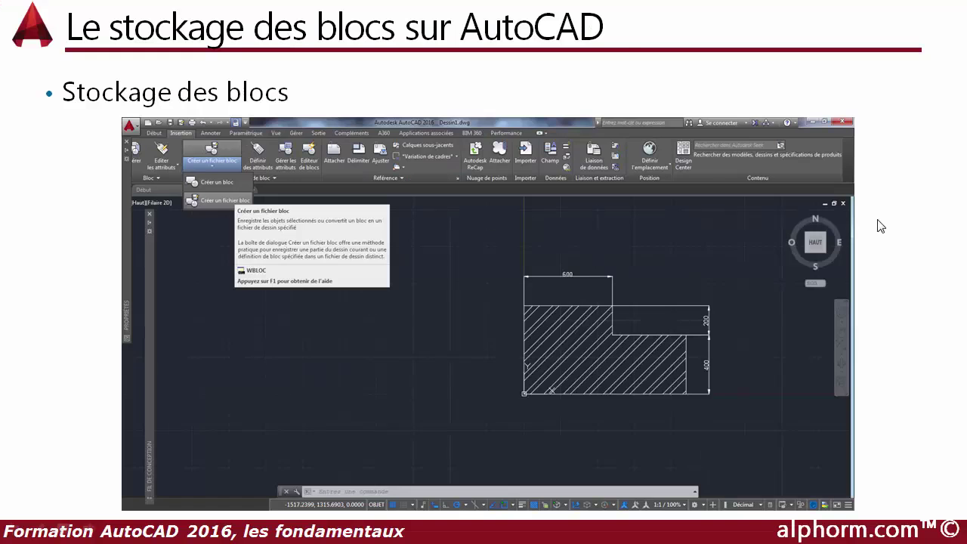
pyautogui.click(878, 220)
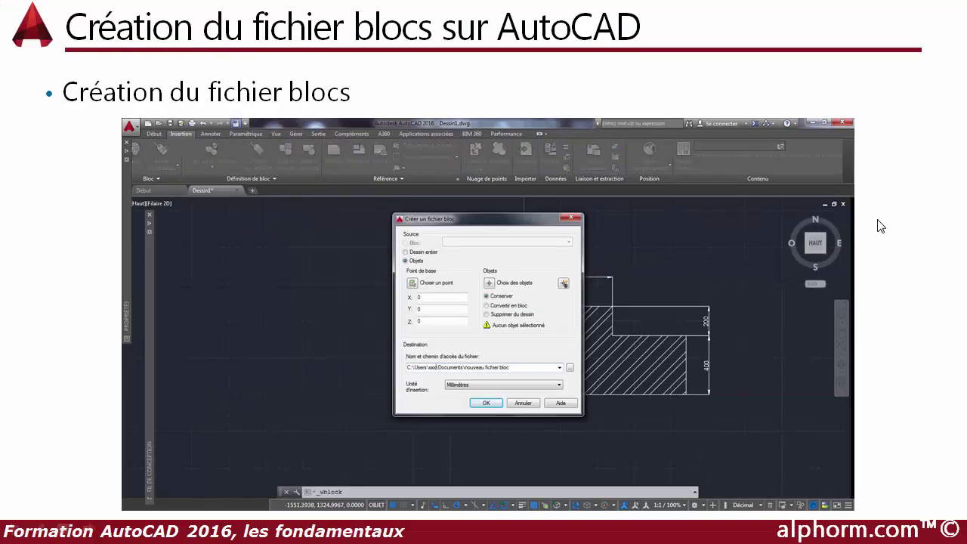
pyautogui.click(881, 232)
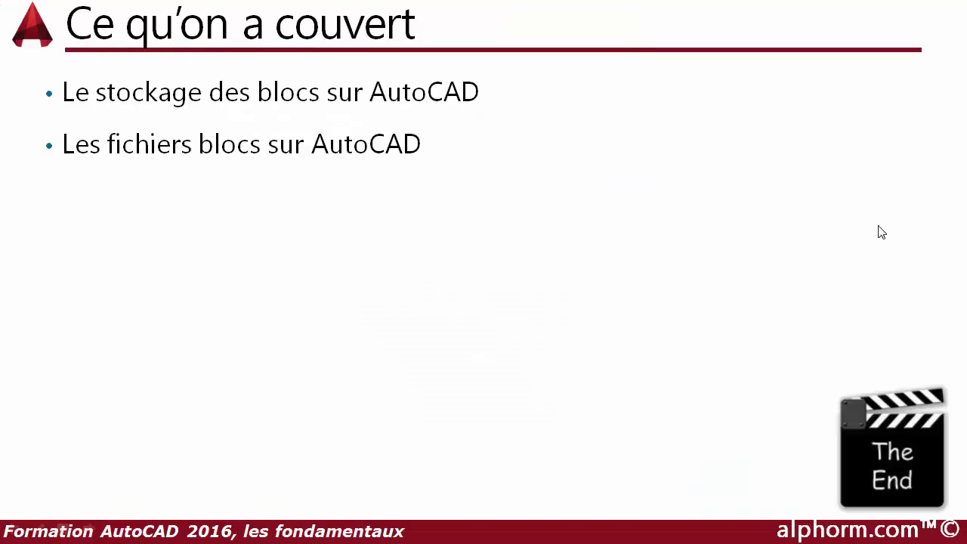